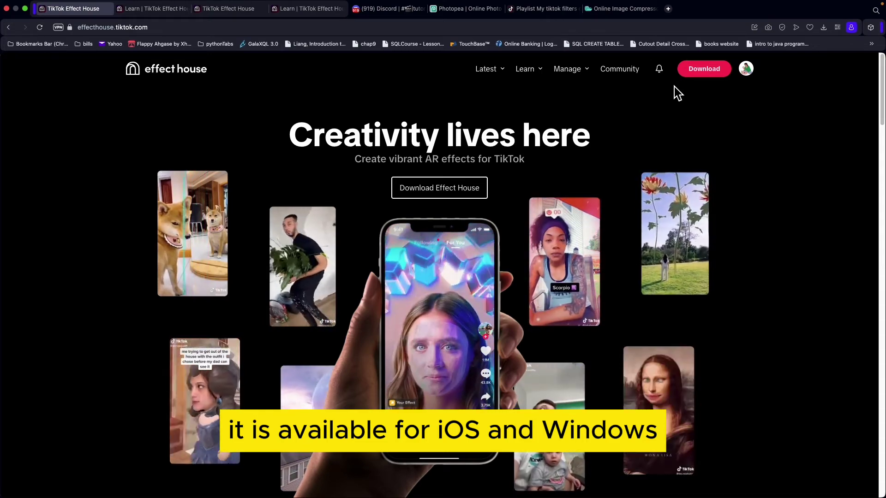
# Browse the Effect House Learning Resources knowledge center, then switch to the Discord tab.
pyautogui.moveTo(158, 9)
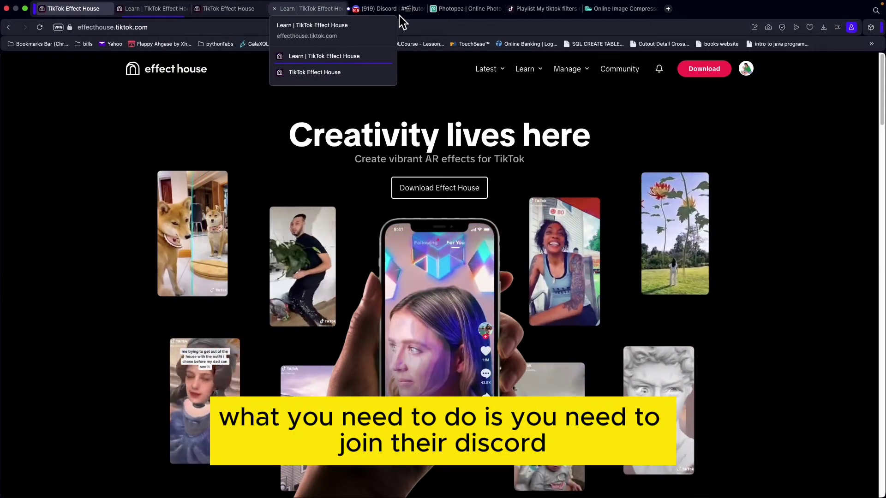
pyautogui.moveTo(535, 81)
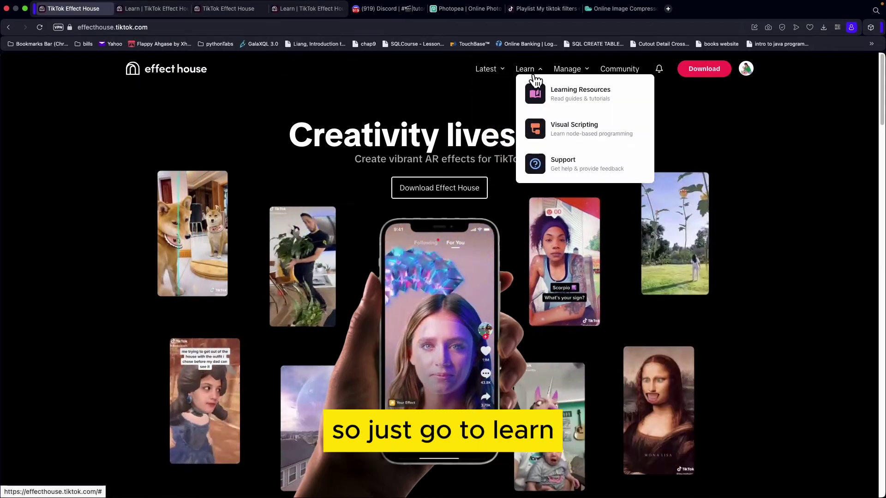
pyautogui.click(550, 105)
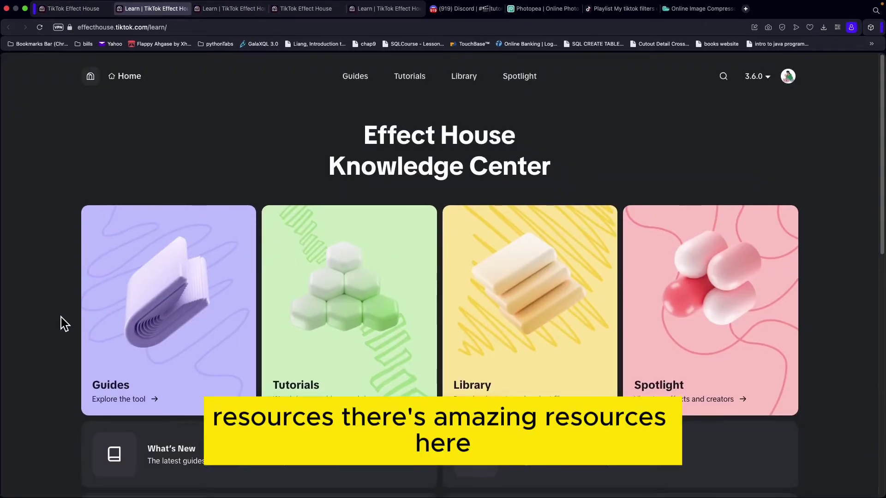
pyautogui.scroll(-5, 61, 317)
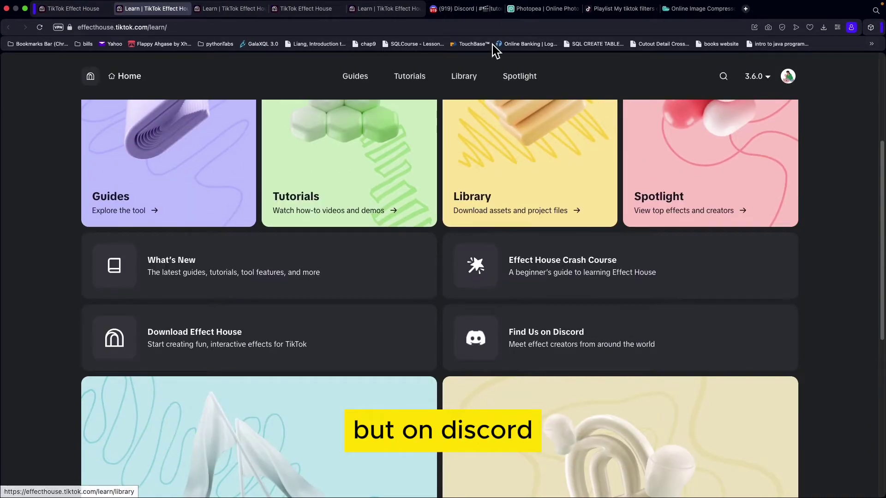
pyautogui.click(480, 18)
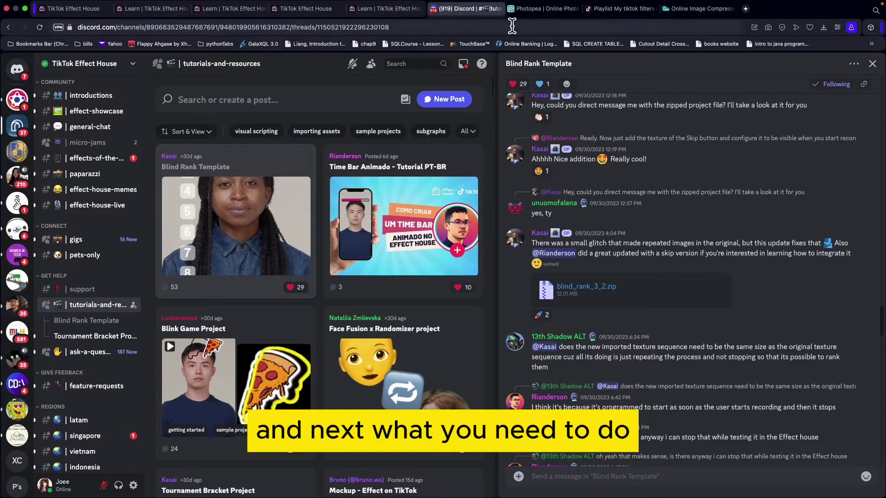
# Switch from Discord to the Photopea editor tab.
pyautogui.click(538, 13)
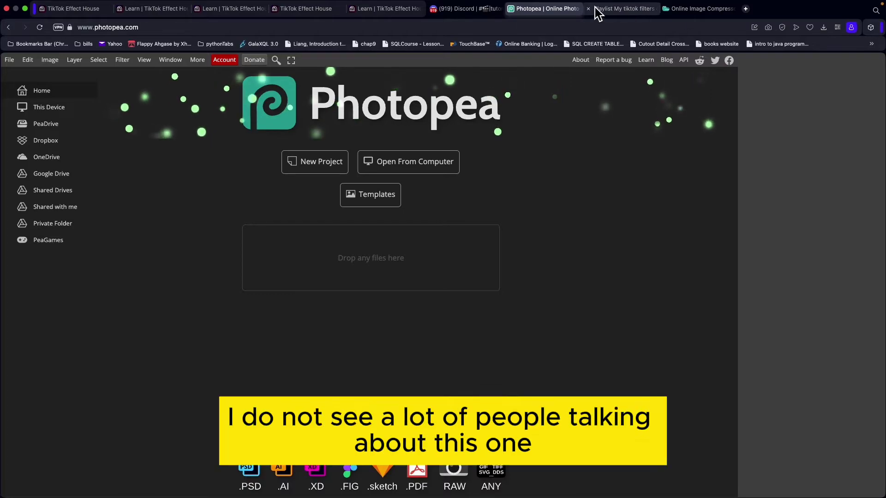
# Switch to the Optimizilla image compressor tab at imagecompressor.com.
pyautogui.click(694, 9)
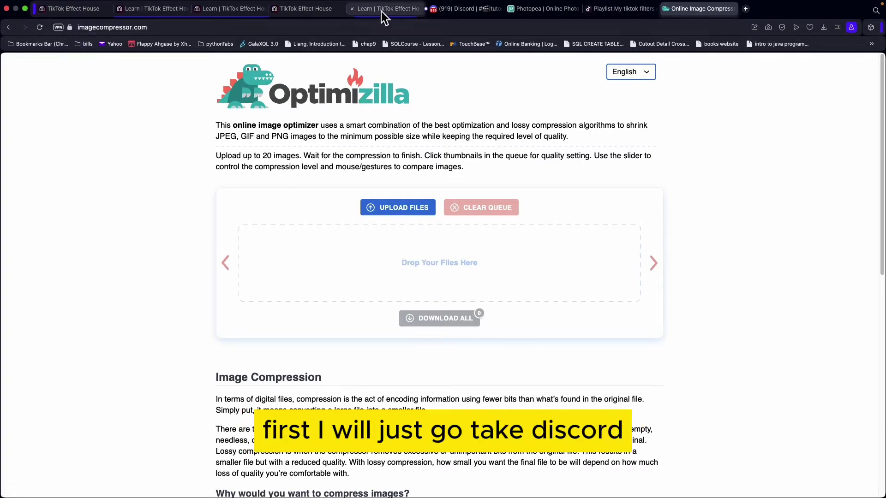
# Go back to the Discord tab on the way to the Effect House app.
pyautogui.click(466, 8)
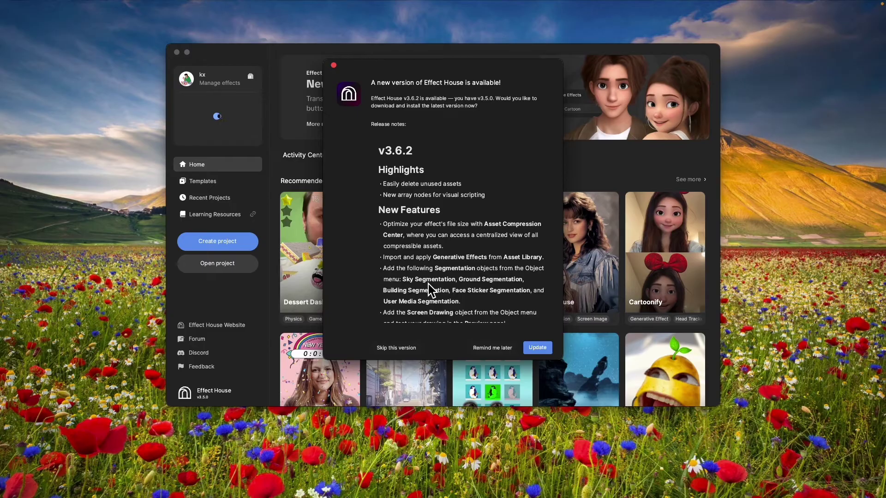
# Dismiss the update notice and open the project from Downloads > blind rank 2 > blind rank.
pyautogui.click(496, 349)
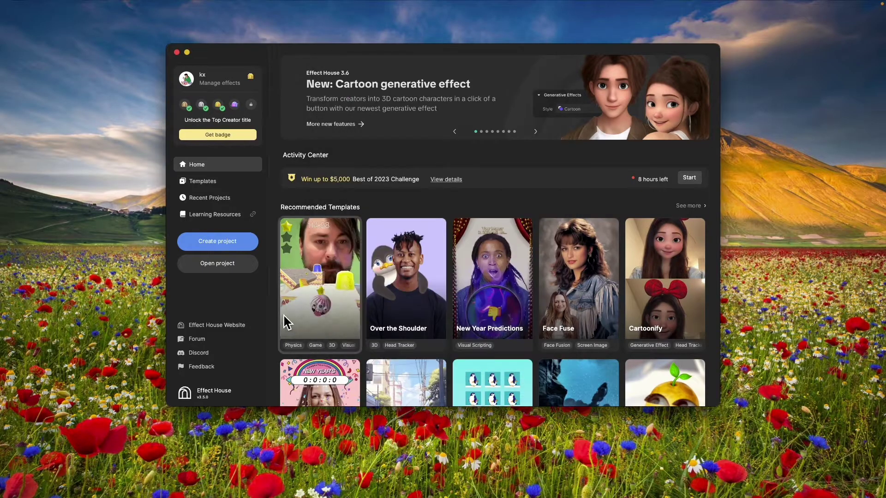
pyautogui.click(219, 265)
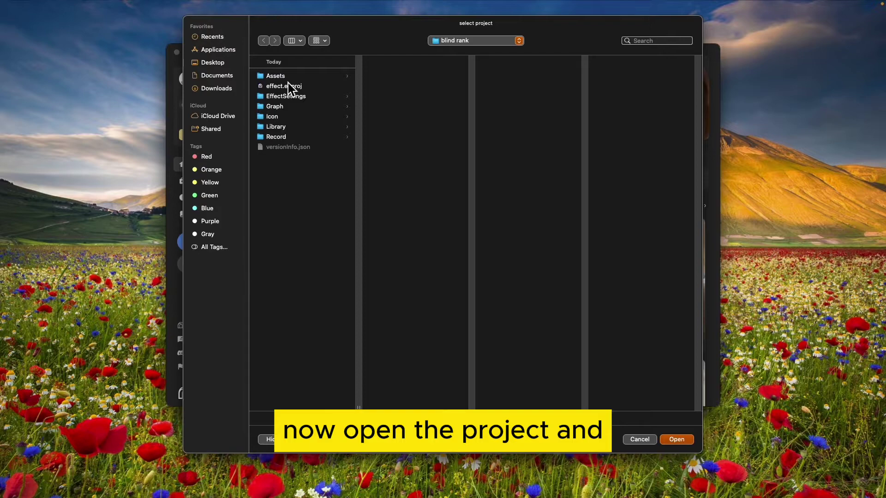
pyautogui.click(447, 41)
pyautogui.click(454, 52)
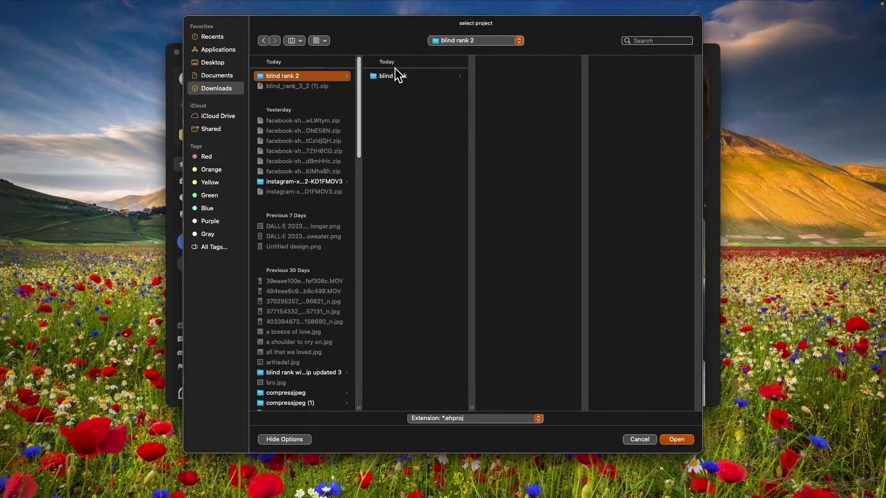
pyautogui.click(393, 77)
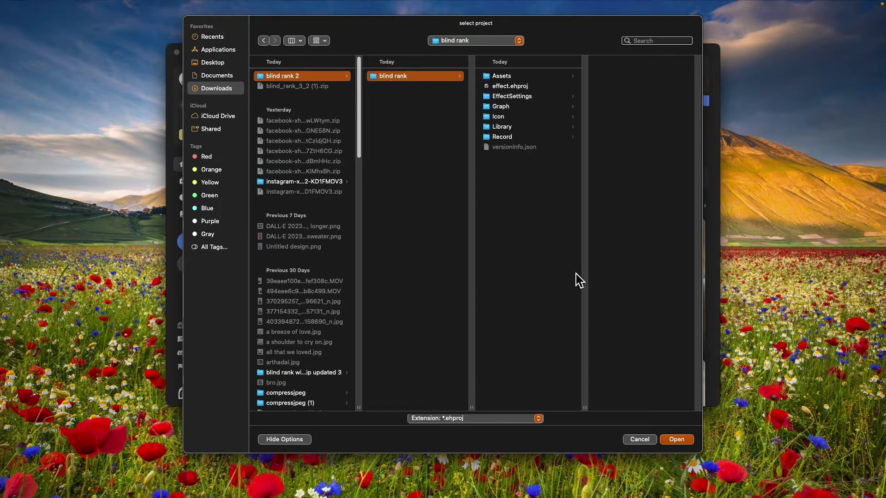
pyautogui.click(677, 440)
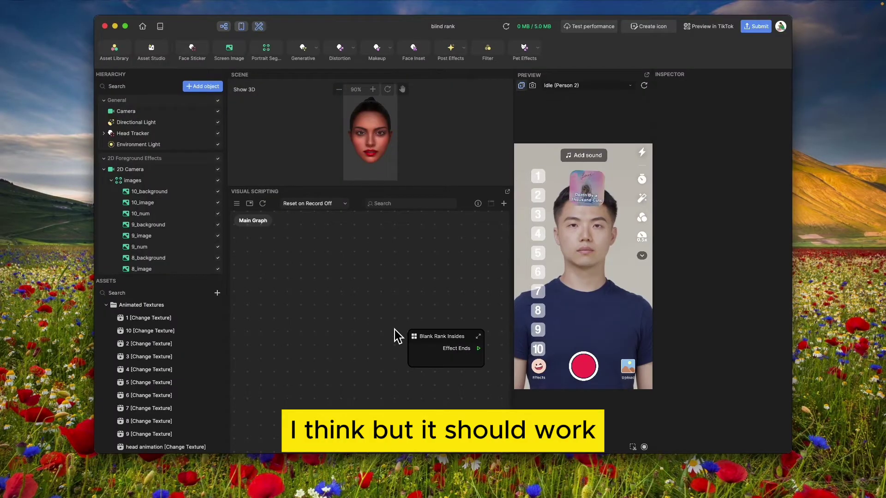
pyautogui.click(145, 319)
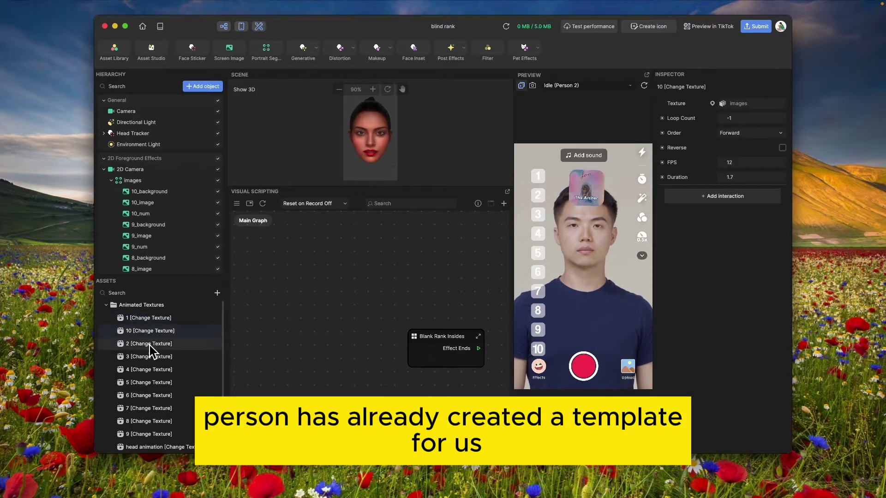
pyautogui.click(149, 344)
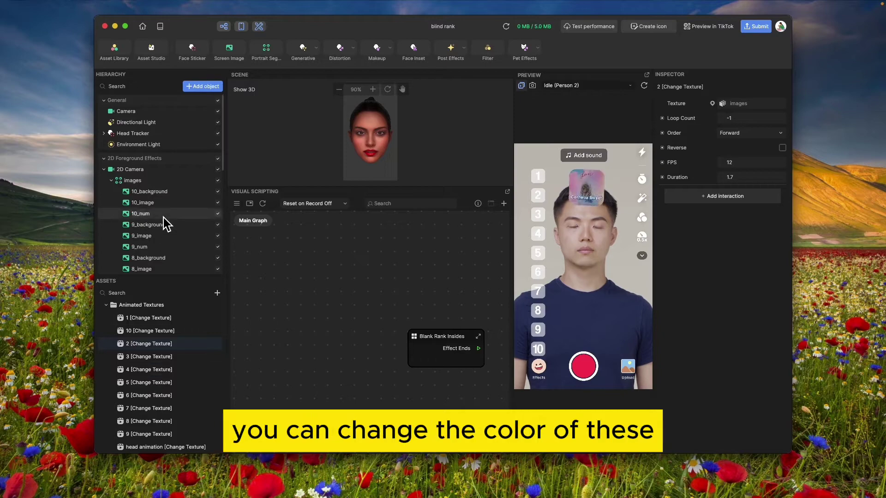
pyautogui.click(164, 194)
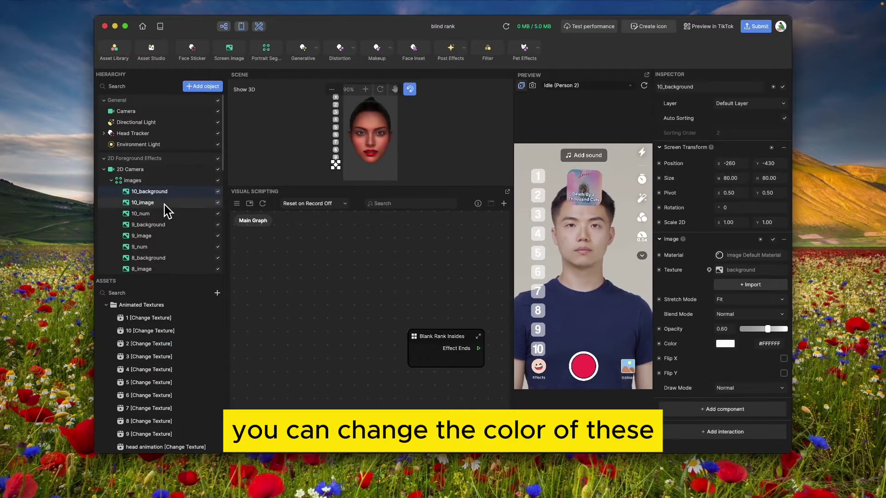
pyautogui.click(170, 203)
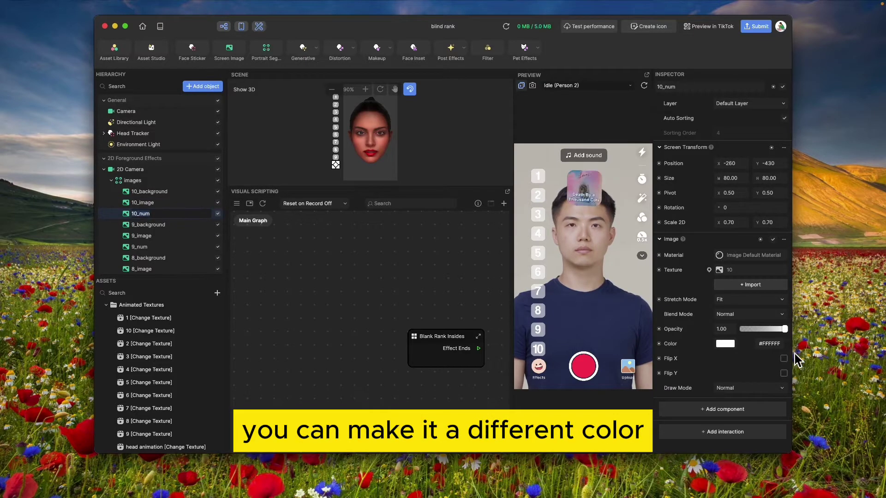
# Set 10_num and 9_num Color to #D40F0F, then switch to the browser desktop.
pyautogui.click(726, 345)
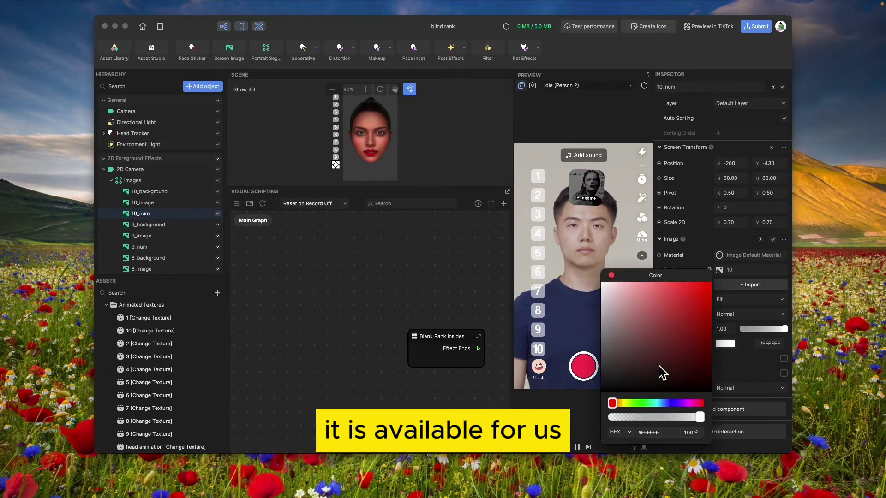
pyautogui.click(741, 366)
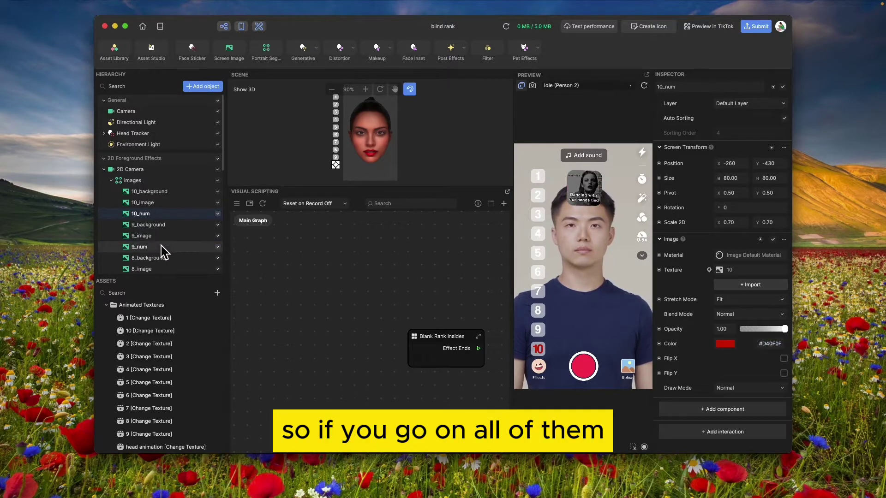
pyautogui.click(140, 247)
pyautogui.click(774, 347)
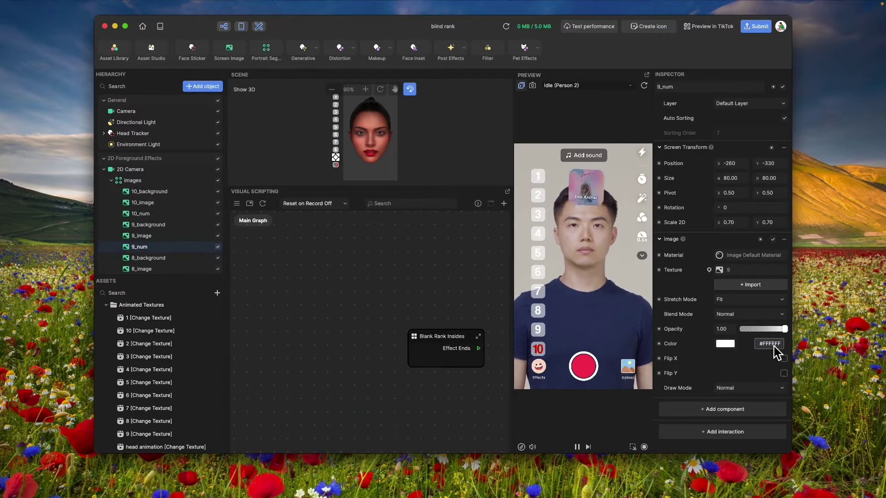
pyautogui.write('#D40F0F')
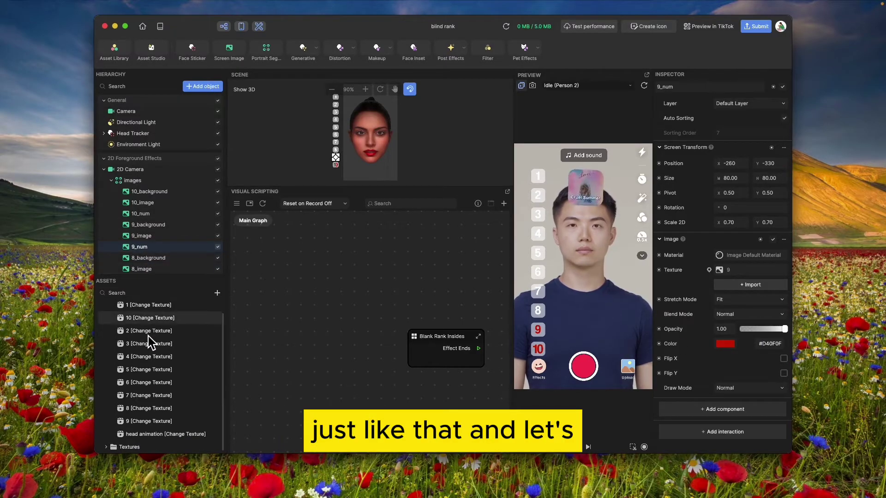
pyautogui.hotkey('ctrl', 'Right')
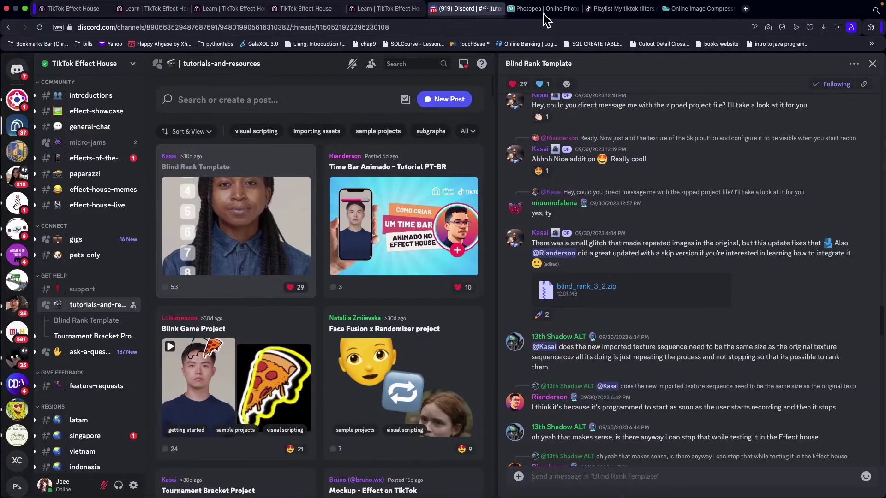
# Create a 300 × 300 px Photopea project with a white background.
pyautogui.click(554, 18)
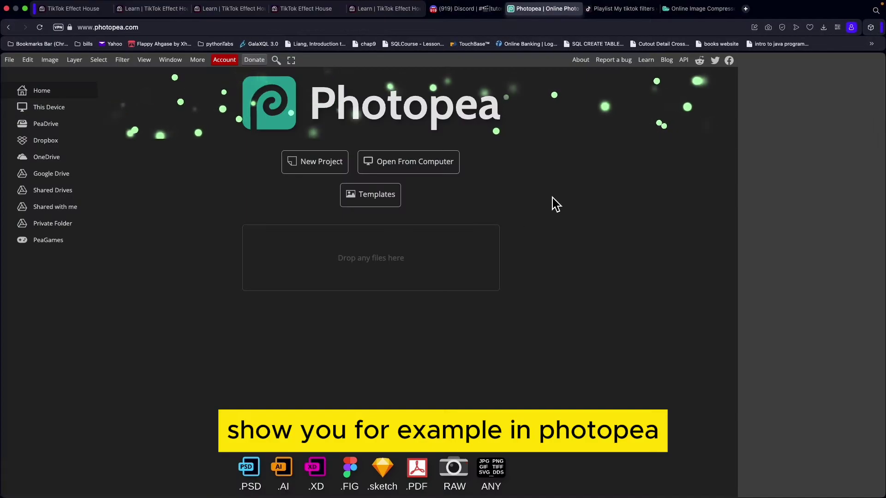
pyautogui.click(327, 167)
pyautogui.click(80, 136)
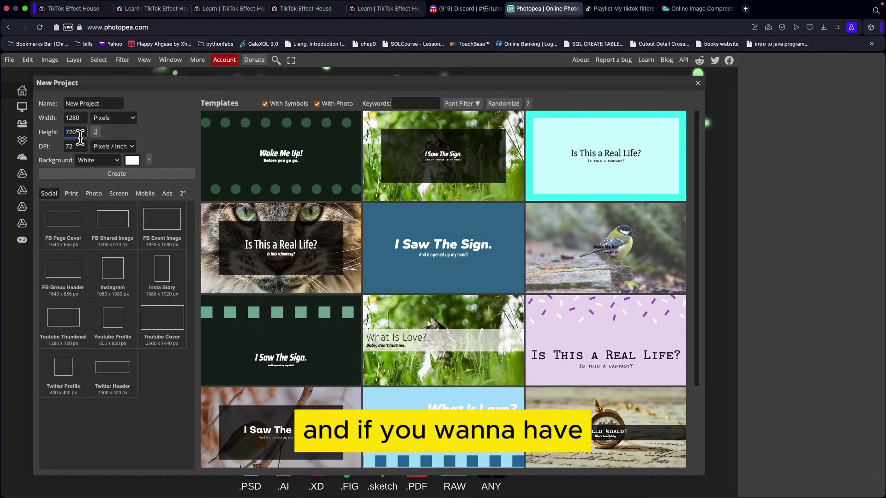
pyautogui.click(87, 120)
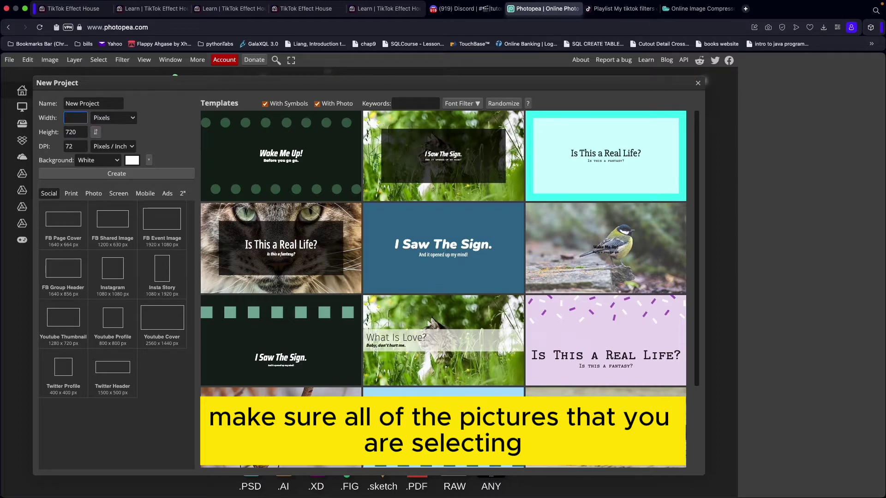
pyautogui.write('300')
pyautogui.press('Tab')
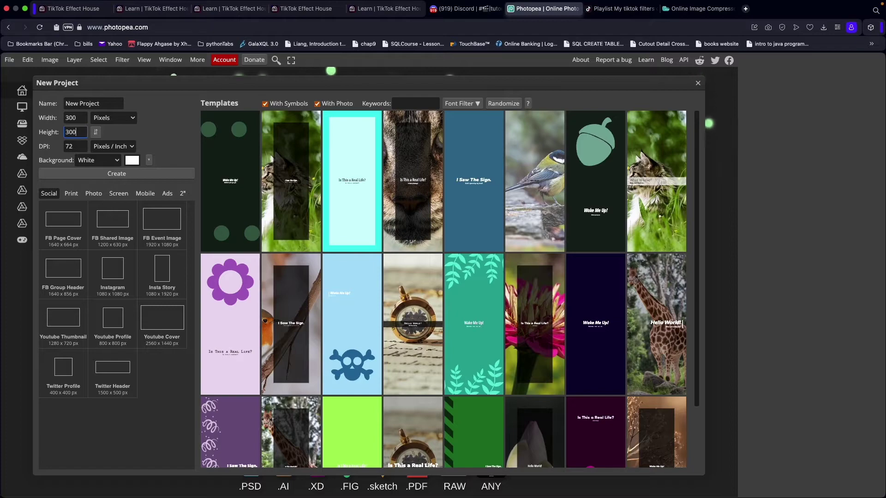
pyautogui.moveTo(76, 133); pyautogui.dragTo(69, 124)
pyautogui.click(102, 162)
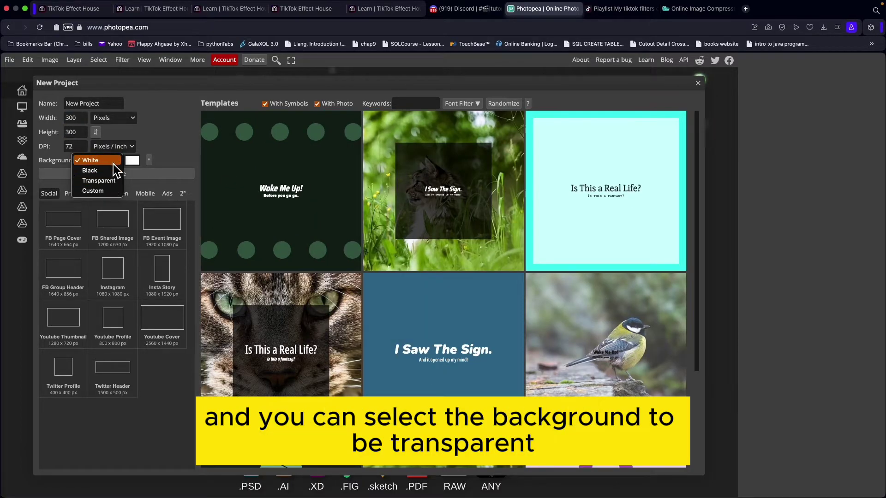
pyautogui.click(156, 175)
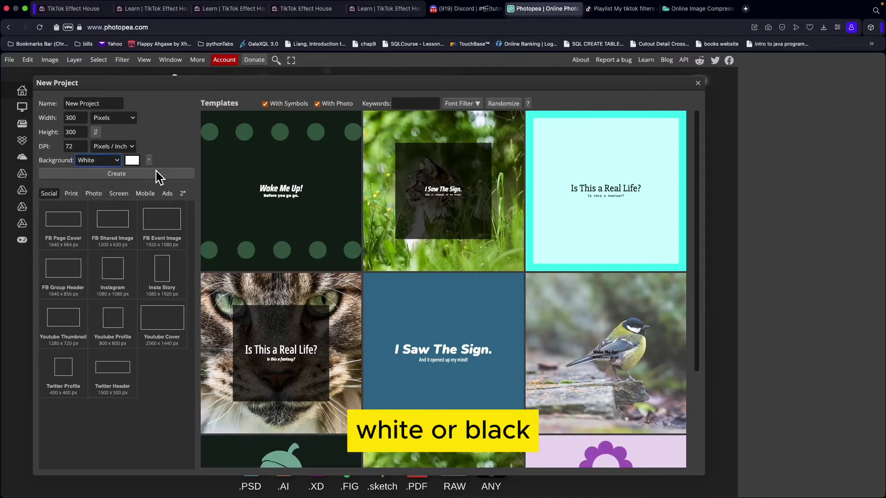
pyautogui.click(156, 175)
pyautogui.click(173, 179)
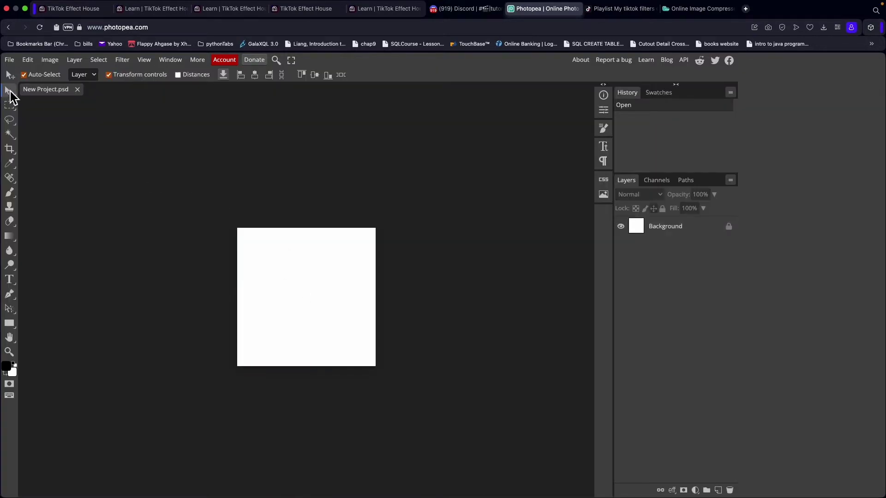
# Place all the poster image files into the project with Open & Place.
pyautogui.moveTo(9, 88)
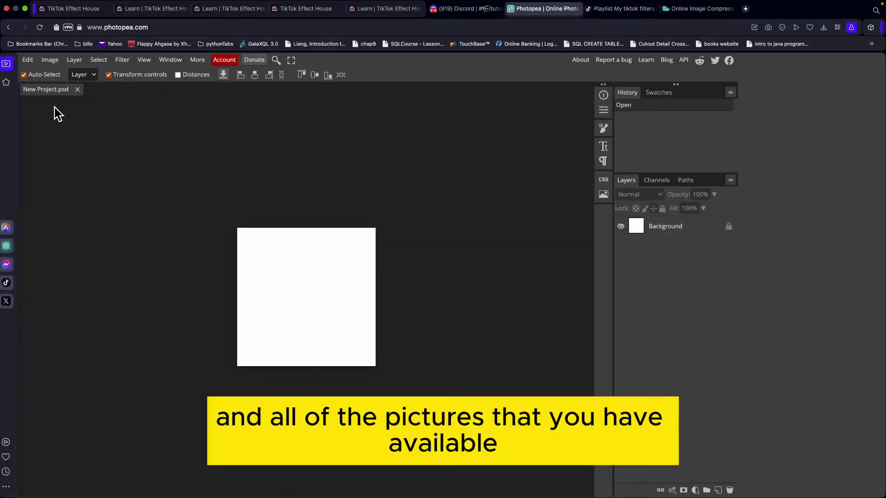
pyautogui.click(9, 59)
pyautogui.click(26, 101)
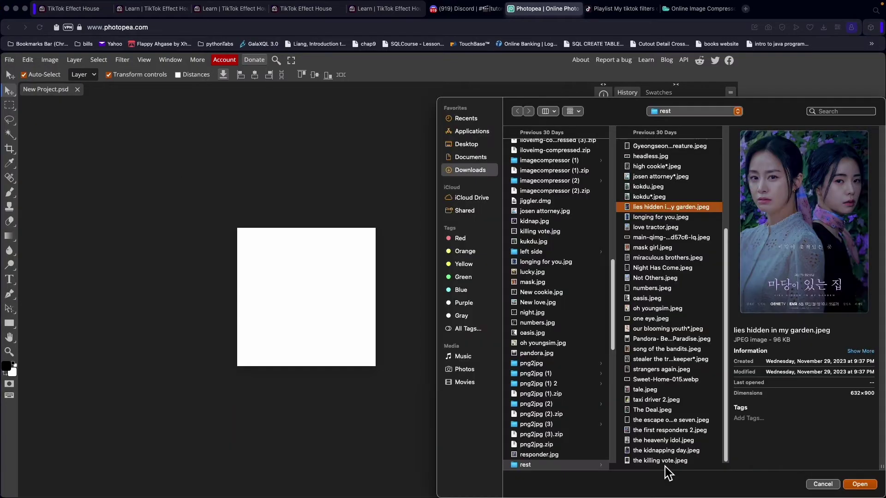
pyautogui.moveTo(669, 461); pyautogui.dragTo(674, 328)
pyautogui.click(859, 484)
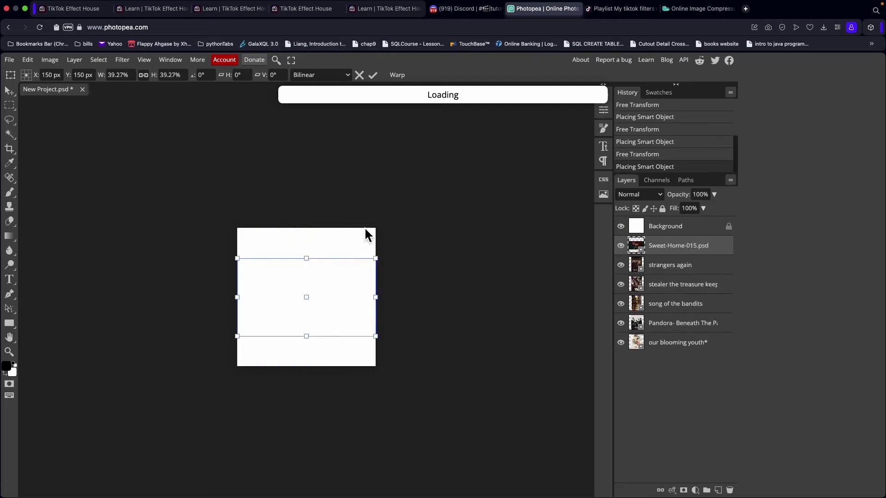
# Hide every layer except 'the killing vote' poster.
pyautogui.click(622, 227)
pyautogui.click(622, 247)
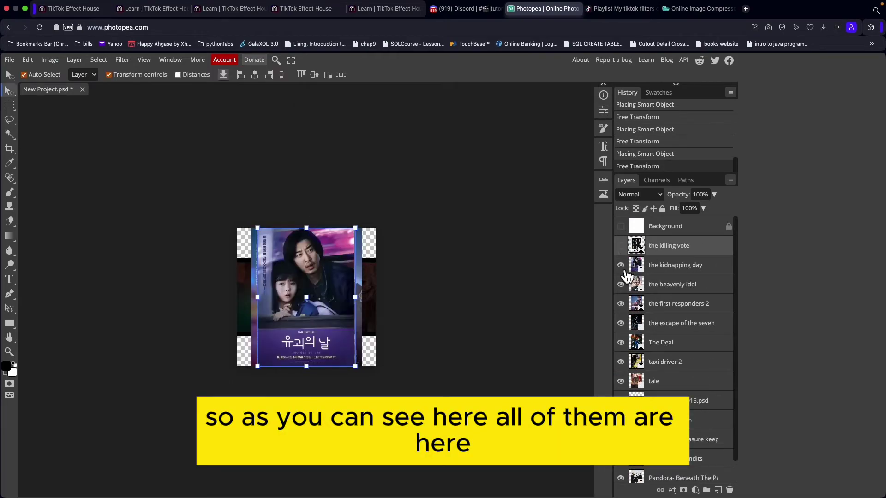
pyautogui.click(622, 266)
pyautogui.click(622, 285)
pyautogui.moveTo(629, 312); pyautogui.dragTo(631, 480)
pyautogui.click(631, 479)
pyautogui.scroll(1, 658, 323)
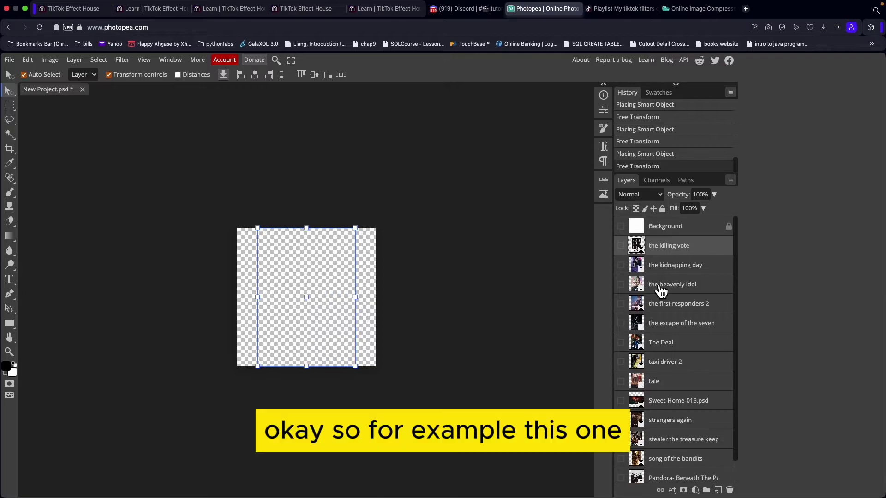
pyautogui.click(621, 246)
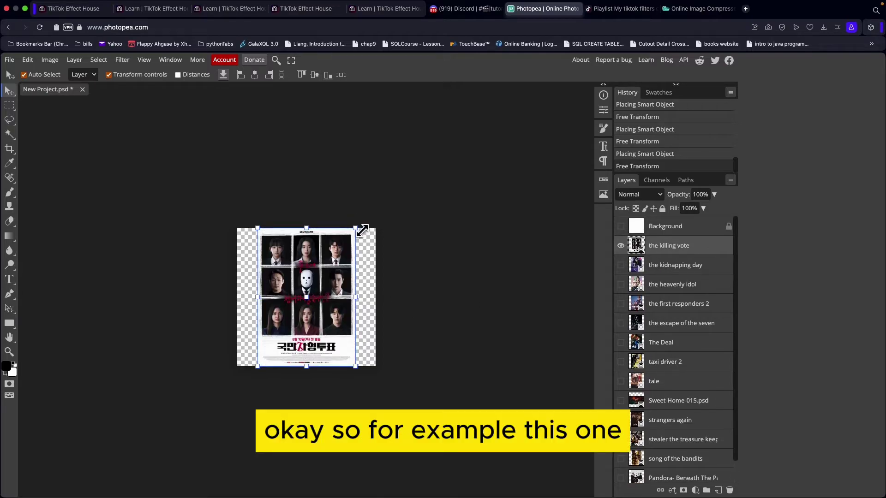
# Scale 'the killing vote' poster up to about 34.44% and reposition it on the canvas.
pyautogui.moveTo(362, 230); pyautogui.dragTo(392, 174)
pyautogui.moveTo(344, 283); pyautogui.dragTo(325, 327)
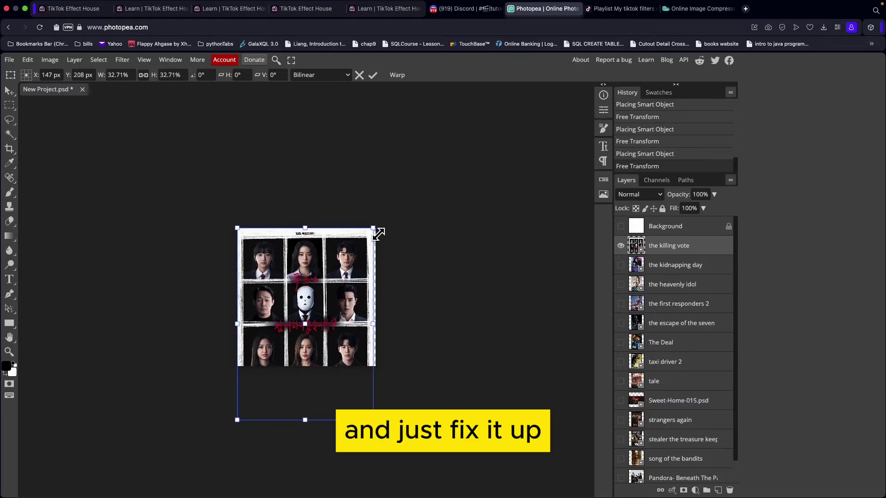
pyautogui.moveTo(378, 234); pyautogui.dragTo(390, 230)
pyautogui.moveTo(308, 265); pyautogui.dragTo(321, 288)
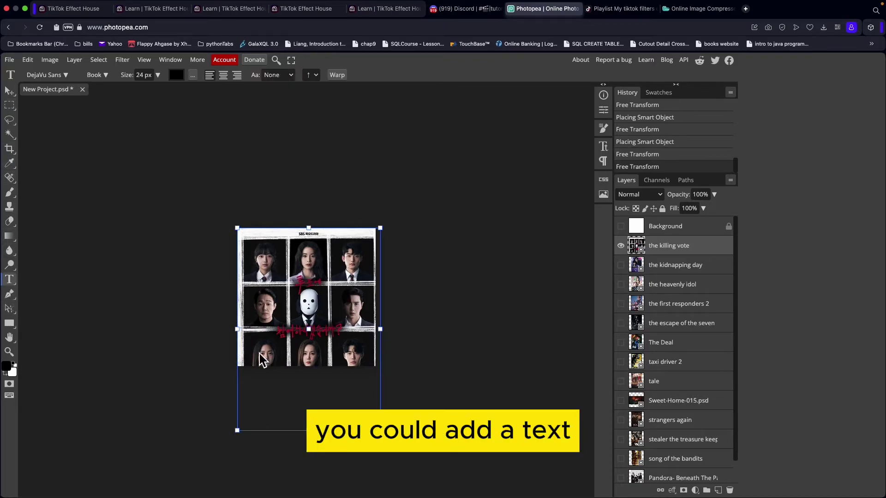
# Add the white title 'The Killing Vote' along the poster's bottom edge.
pyautogui.moveTo(239, 357); pyautogui.dragTo(376, 368)
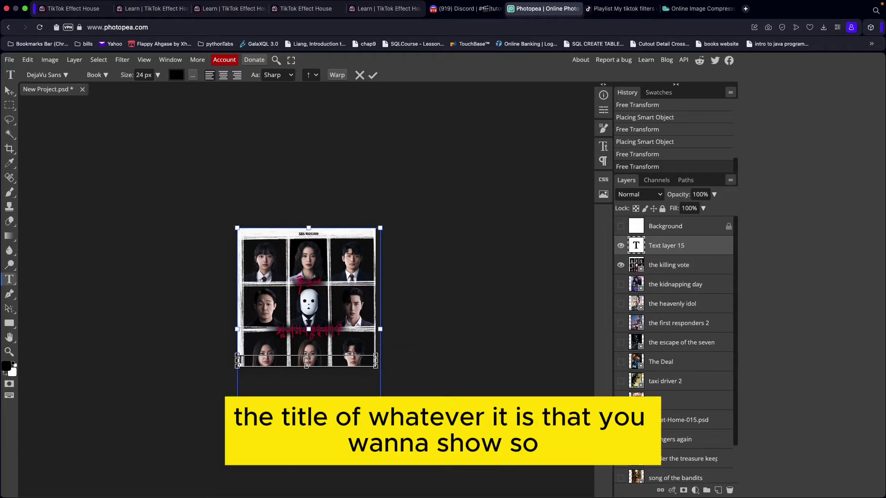
pyautogui.write('Killing Vote')
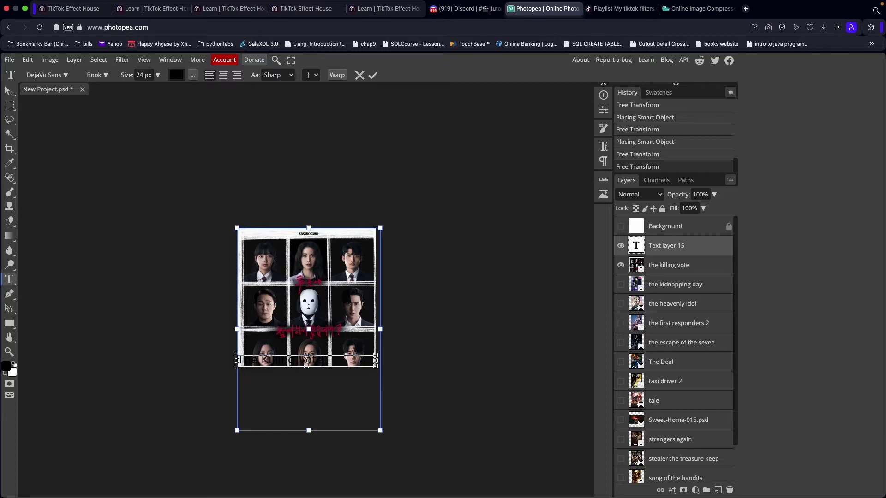
pyautogui.hotkey('ctrl', 'a')
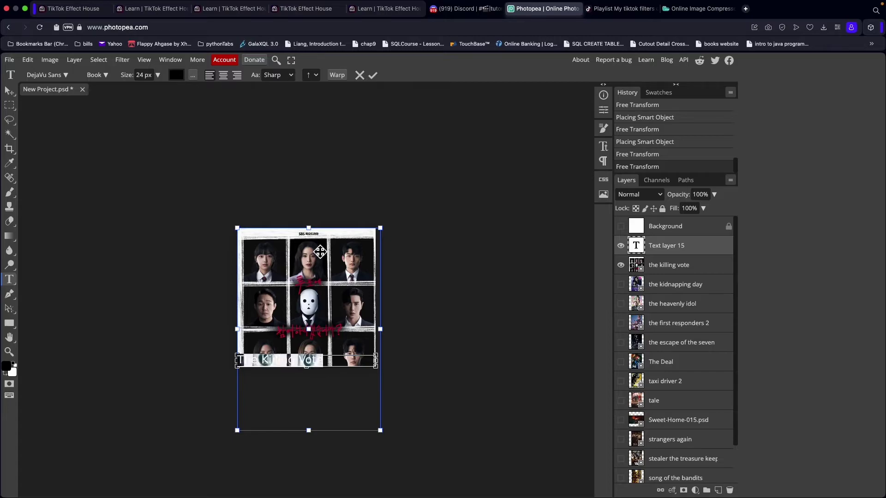
pyautogui.click(193, 75)
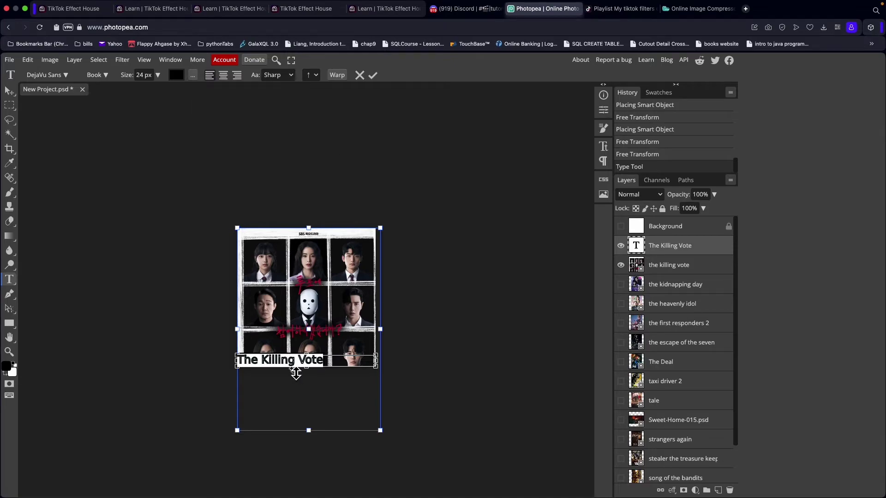
pyautogui.moveTo(294, 365); pyautogui.dragTo(294, 368)
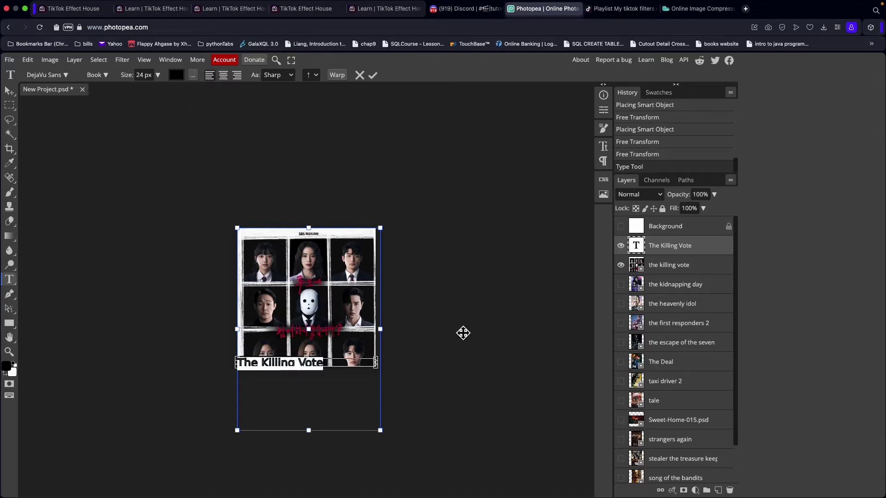
pyautogui.click(677, 271)
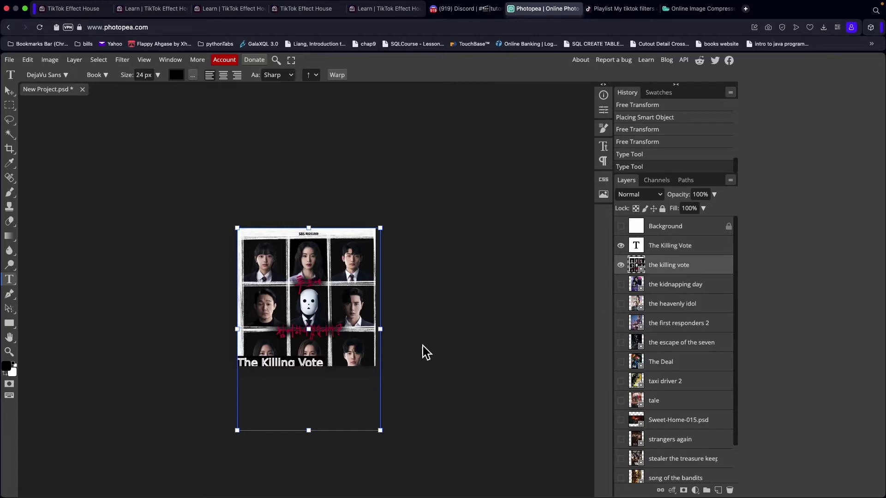
pyautogui.click(298, 364)
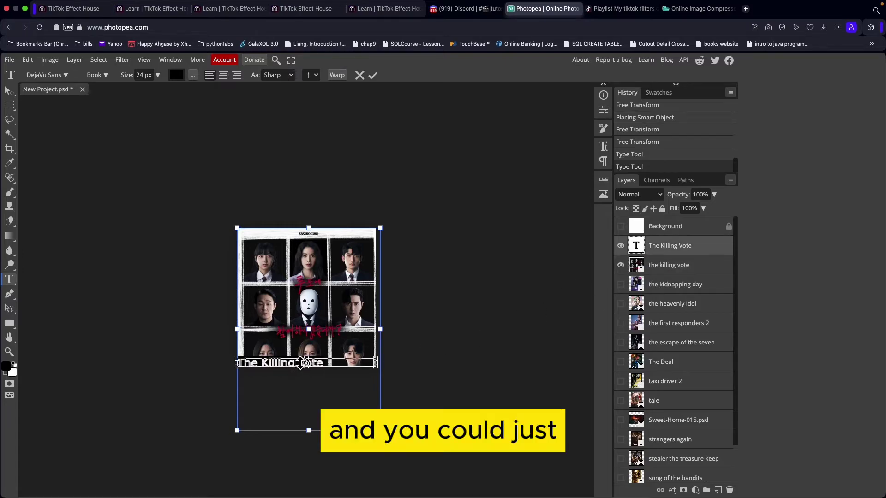
pyautogui.moveTo(300, 363); pyautogui.dragTo(301, 361)
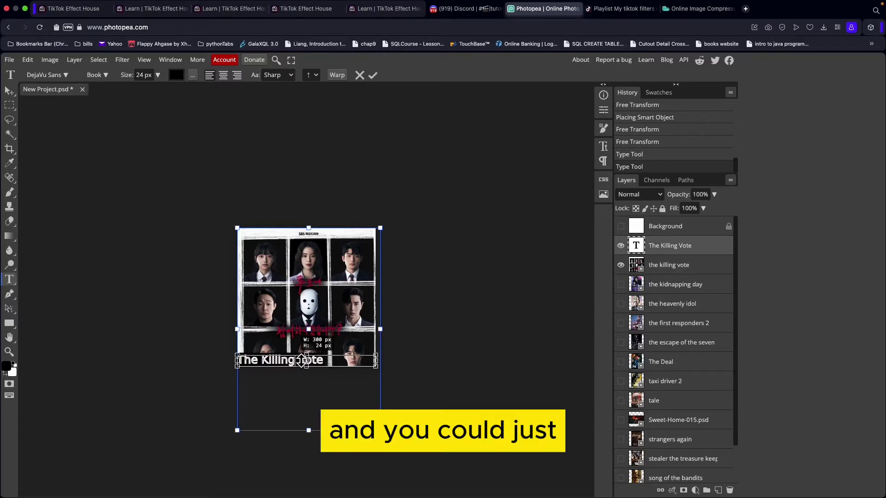
pyautogui.click(671, 249)
# Shift the poster sideways within the canvas with the Move tool.
pyautogui.click(334, 267)
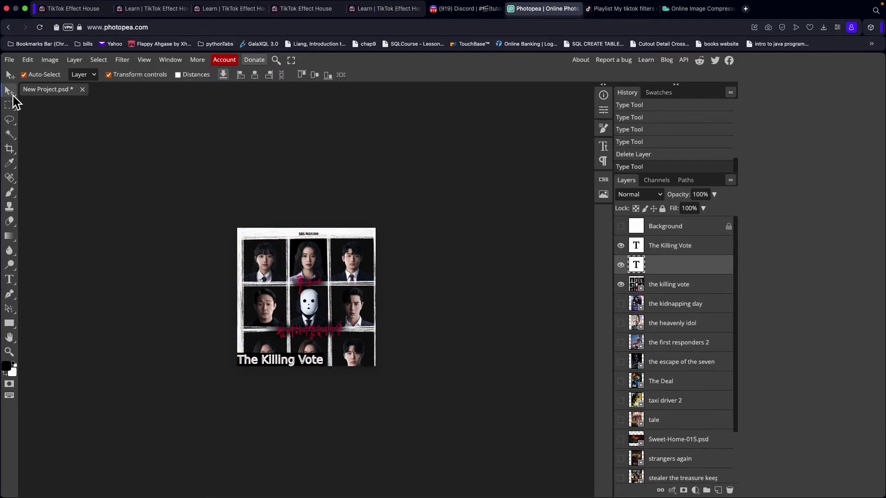
pyautogui.moveTo(259, 260); pyautogui.dragTo(292, 261)
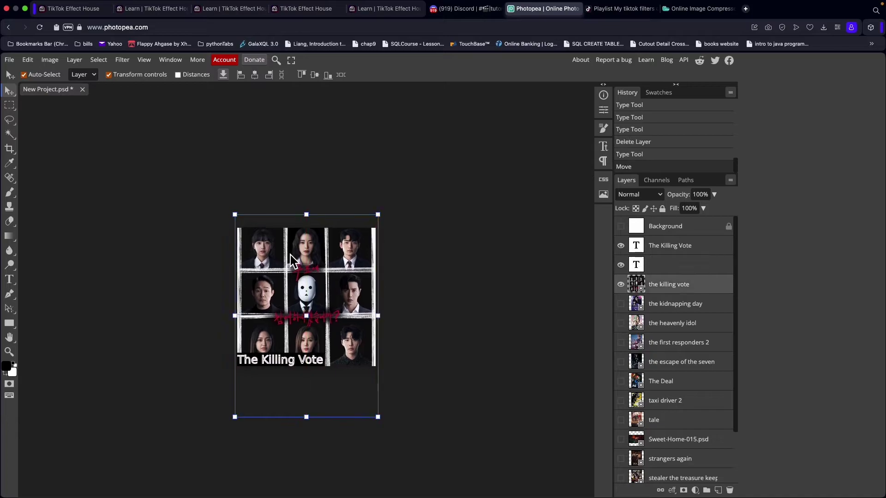
pyautogui.click(540, 281)
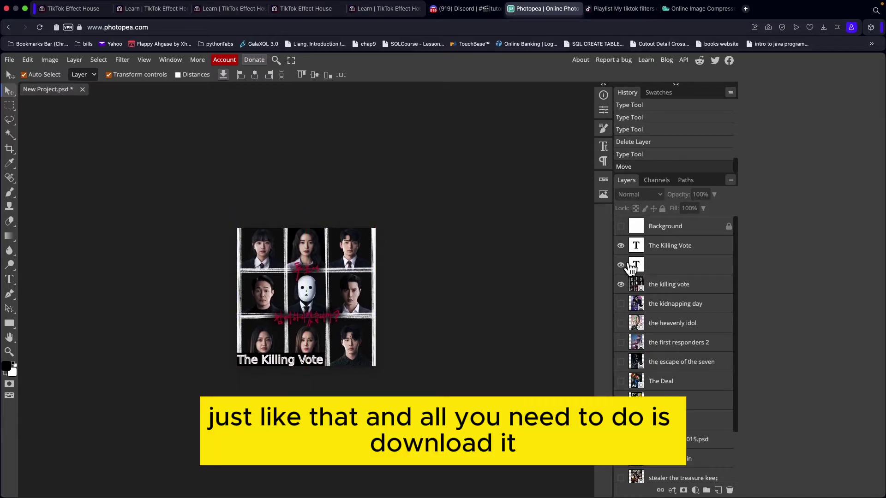
# Export the poster as a PNG named killing.png and dismiss the ad-blocker notice.
pyautogui.click(9, 59)
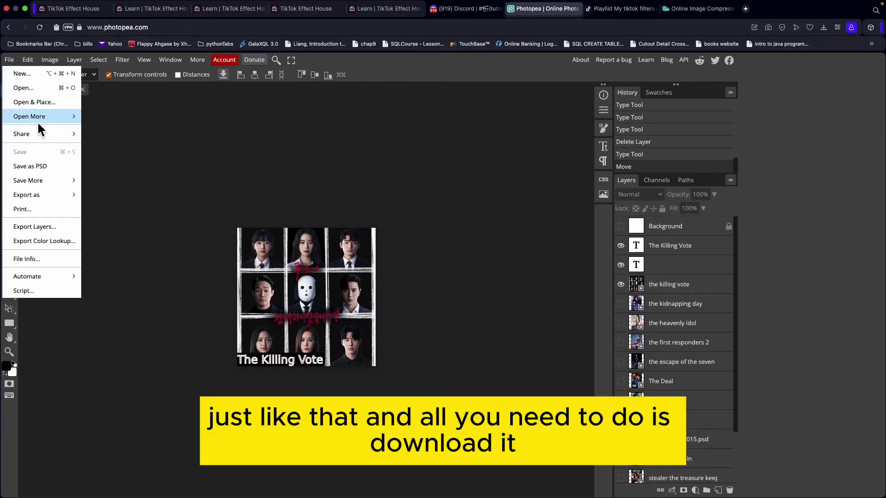
pyautogui.moveTo(53, 195)
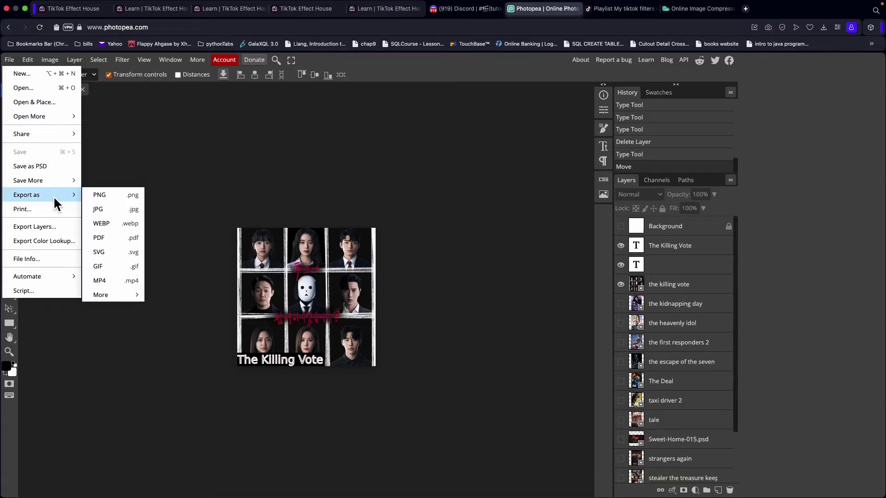
pyautogui.click(110, 199)
pyautogui.click(347, 160)
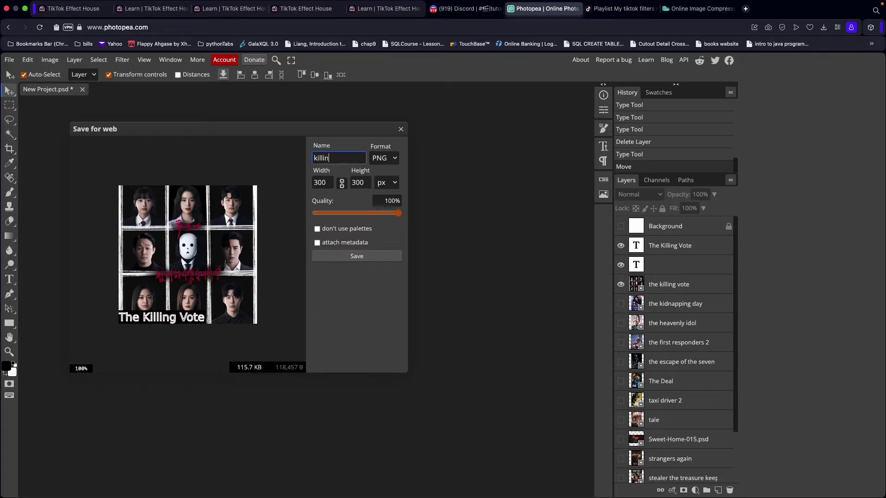
pyautogui.click(364, 259)
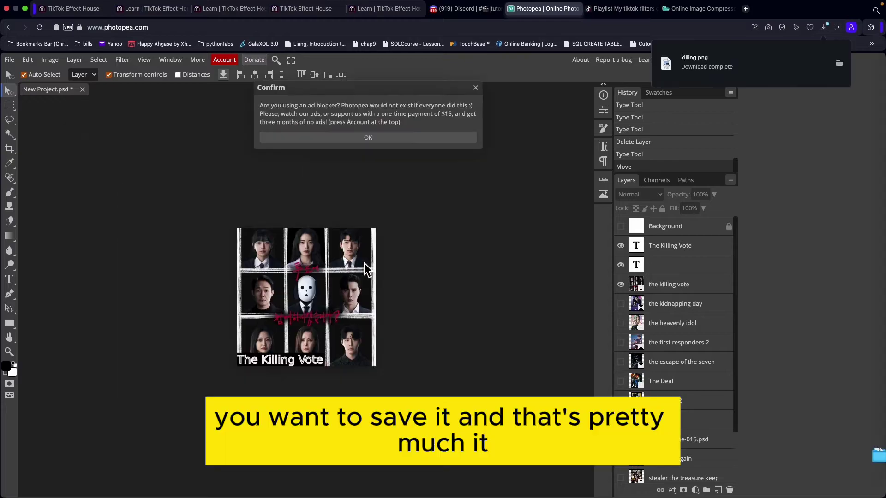
pyautogui.click(476, 88)
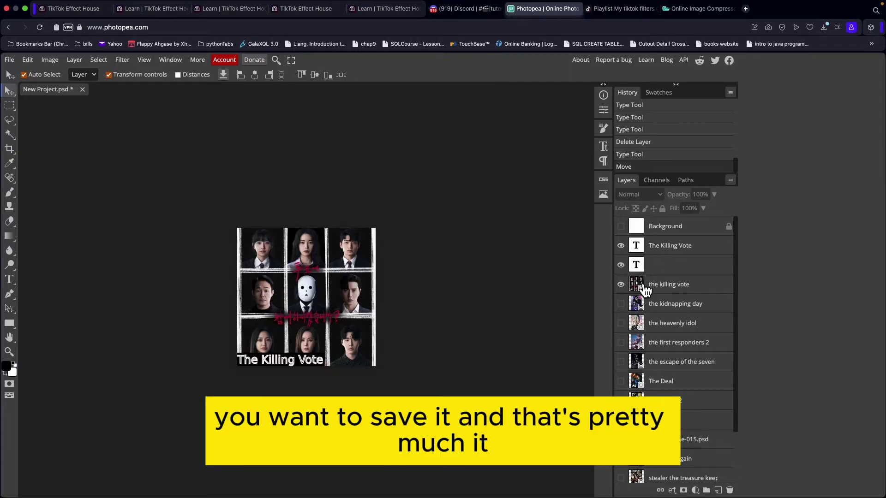
# Hide the killing vote poster, show the kidnapping day poster and enlarge it to fill the canvas.
pyautogui.click(623, 265)
pyautogui.click(621, 284)
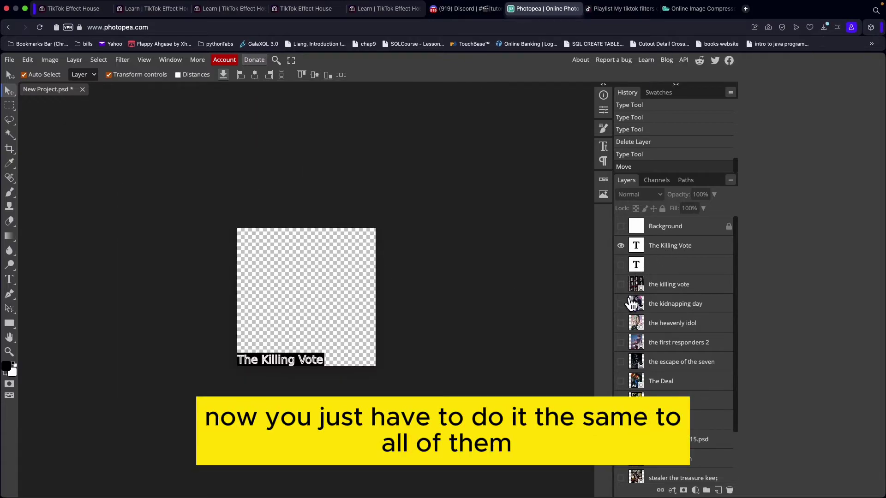
pyautogui.click(621, 303)
pyautogui.click(352, 311)
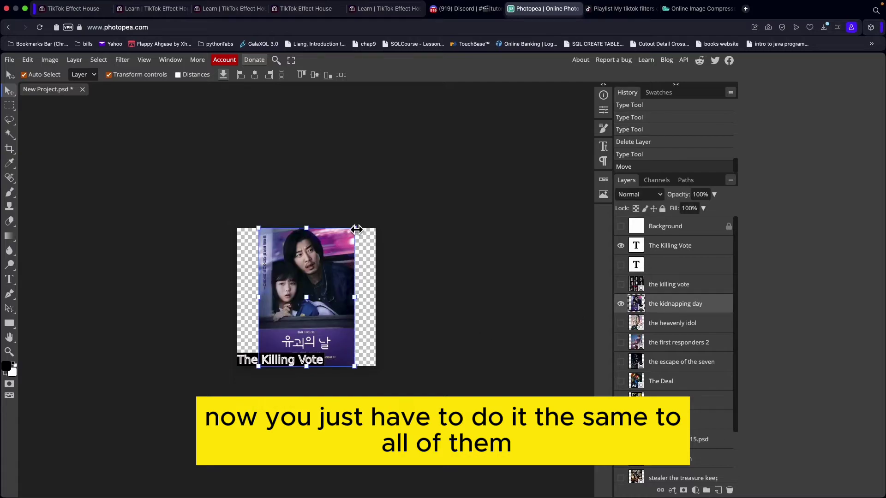
pyautogui.moveTo(357, 229); pyautogui.dragTo(471, 222)
pyautogui.moveTo(326, 294); pyautogui.dragTo(279, 353)
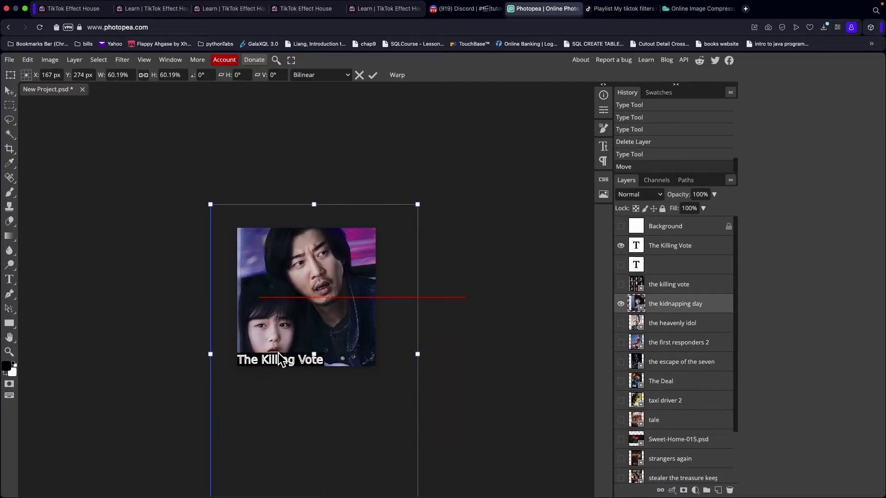
pyautogui.click(667, 250)
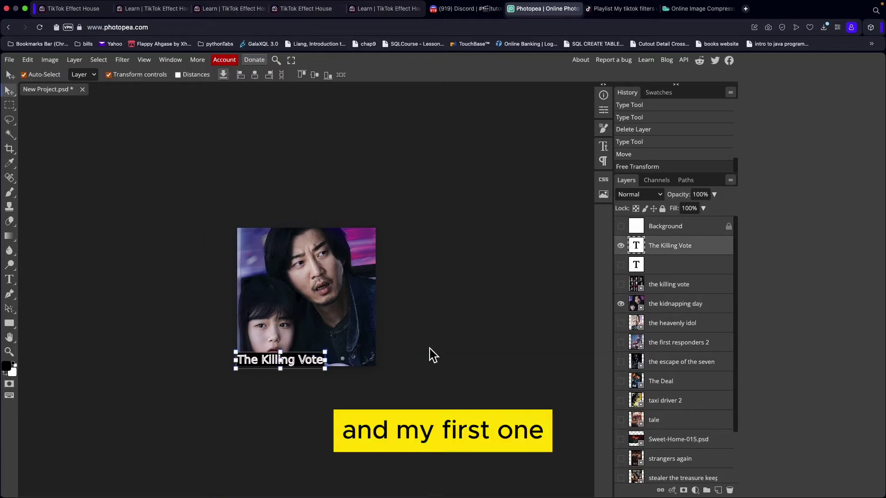
# Retitle the poster 'The Kidnapping Day', commit the text, then return to Effect House.
pyautogui.doubleClick(308, 361)
pyautogui.write('Th')
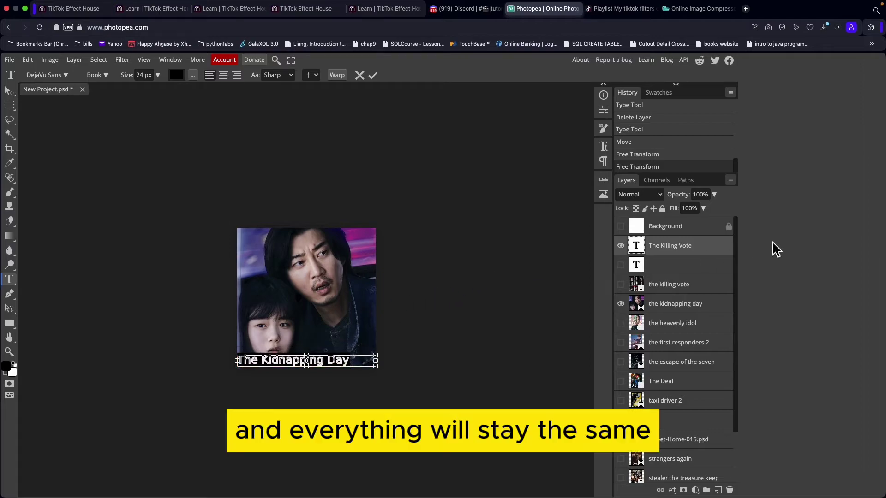
pyautogui.click(676, 312)
pyautogui.press('v')
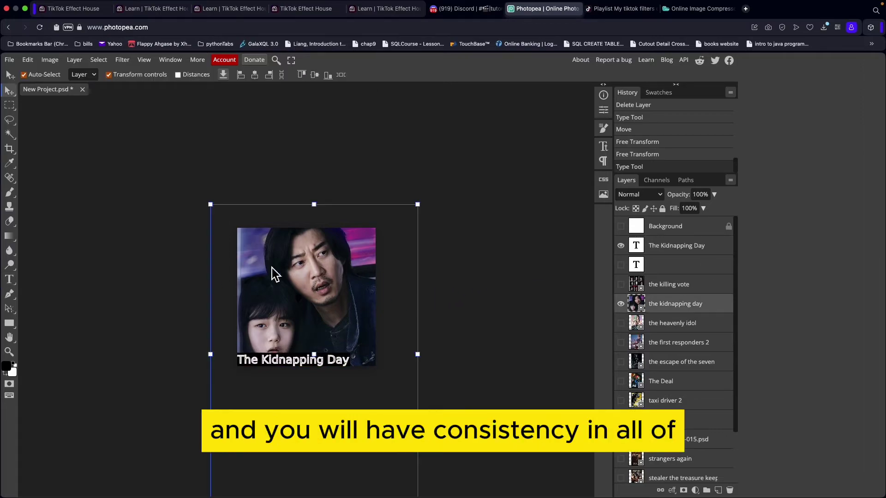
pyautogui.click(101, 159)
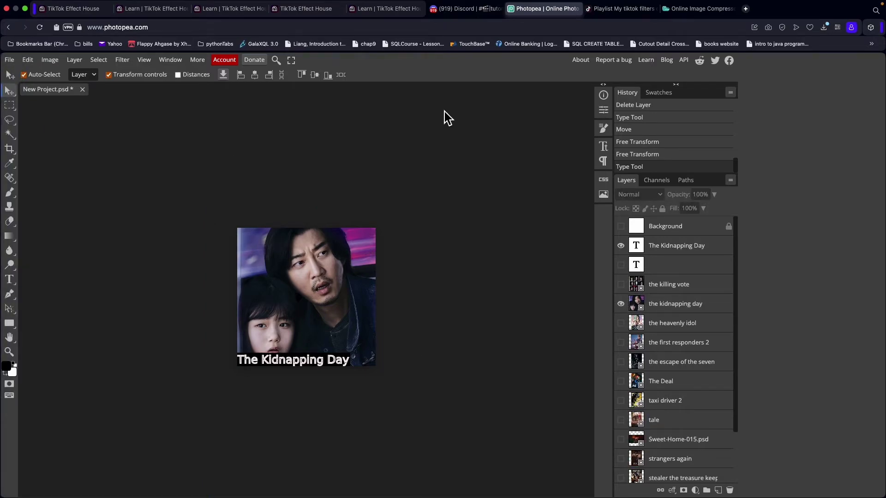
pyautogui.click(713, 10)
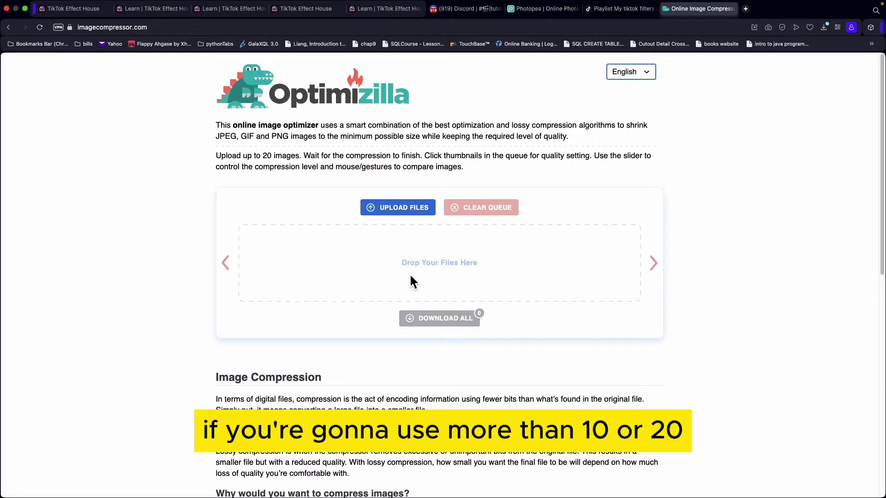
pyautogui.hotkey('ctrl', 'Left')
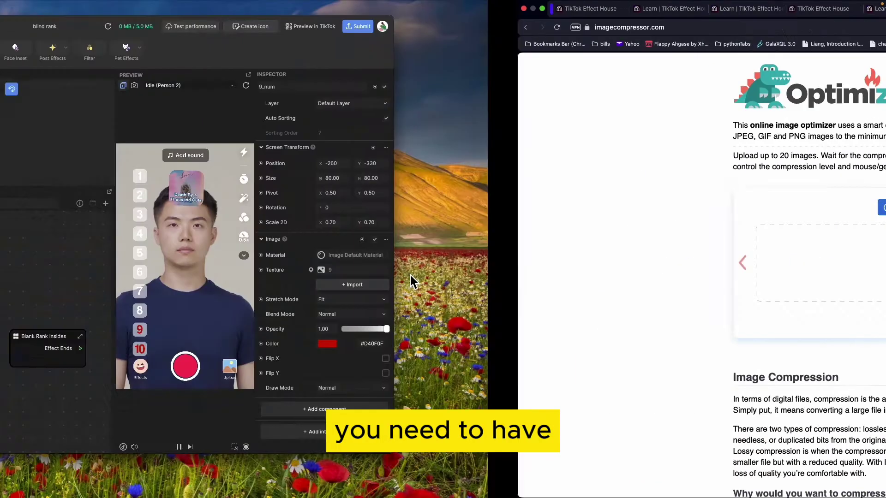
pyautogui.moveTo(512, 28)
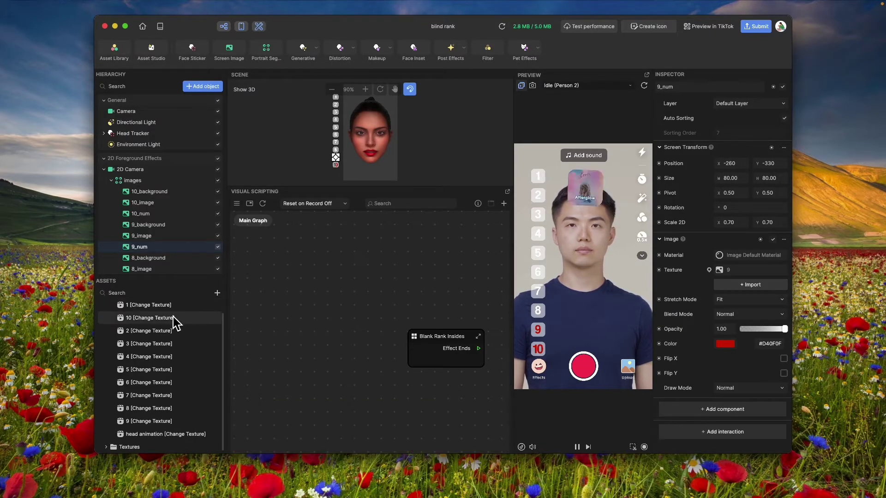
pyautogui.scroll(1, 178, 341)
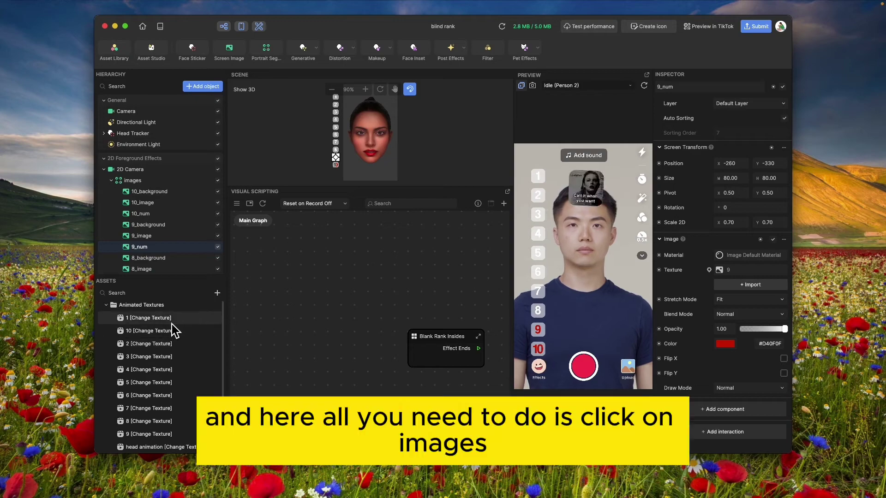
pyautogui.click(174, 321)
pyautogui.click(741, 105)
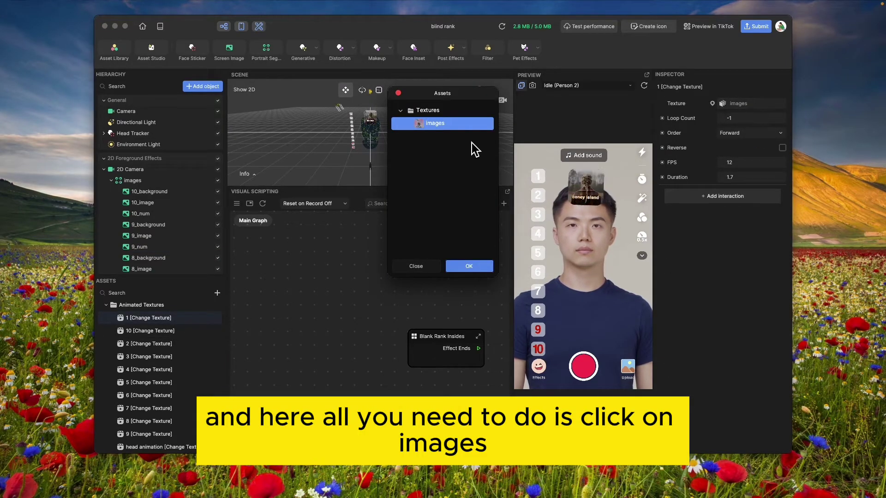
pyautogui.click(424, 270)
pyautogui.scroll(-1, 178, 369)
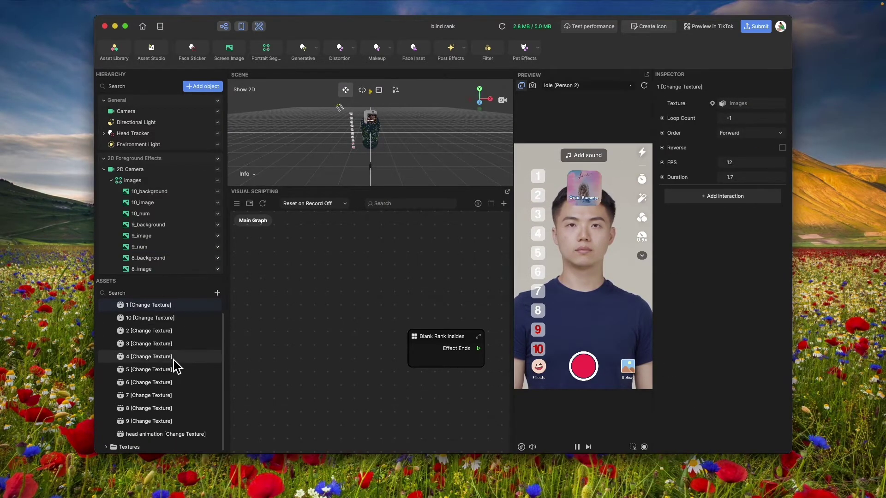
pyautogui.click(107, 447)
pyautogui.scroll(-5, 157, 416)
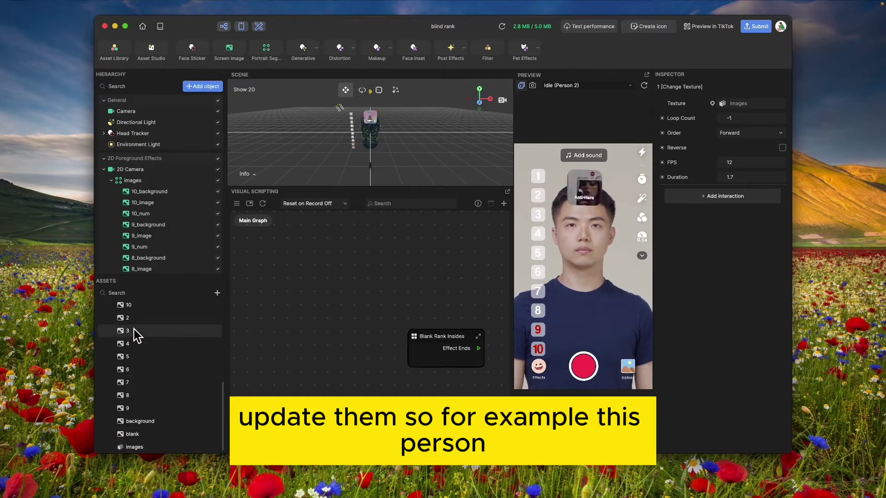
pyautogui.click(155, 449)
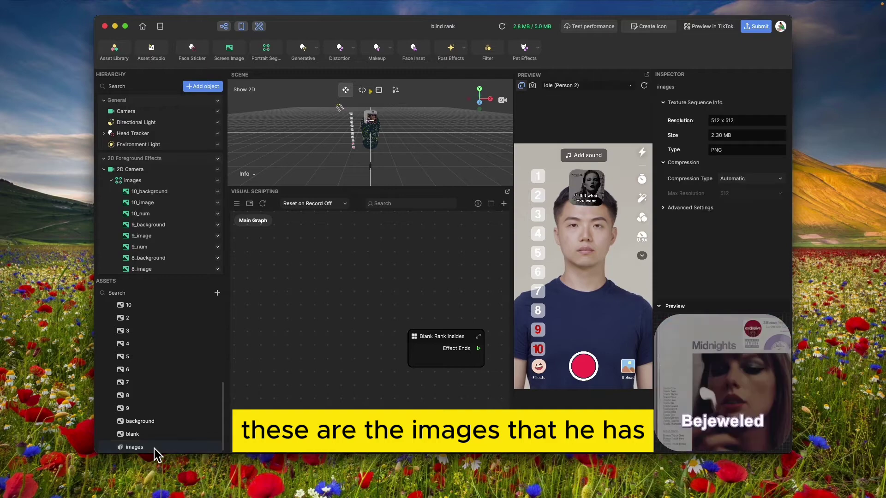
pyautogui.rightClick(180, 450)
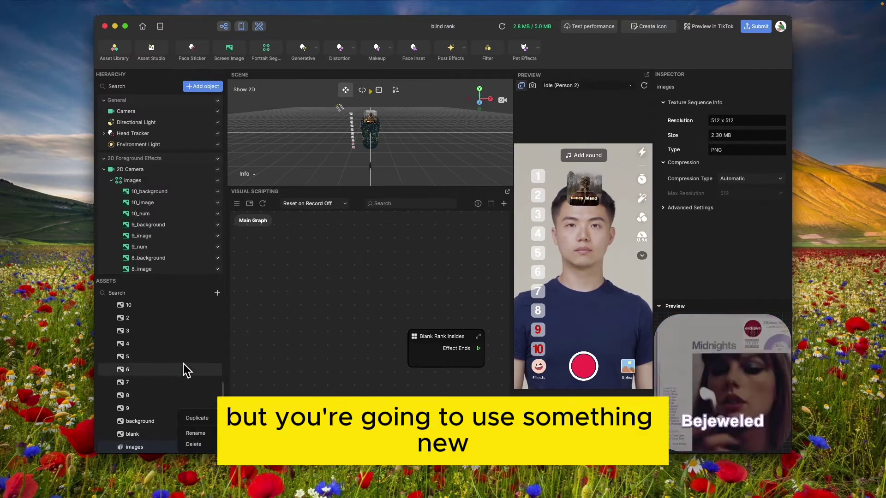
pyautogui.scroll(3, 185, 368)
pyautogui.click(148, 352)
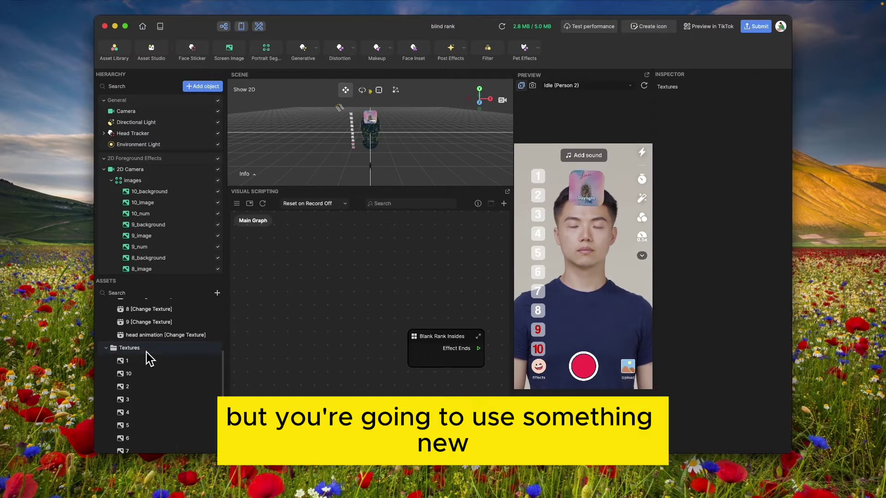
pyautogui.click(108, 349)
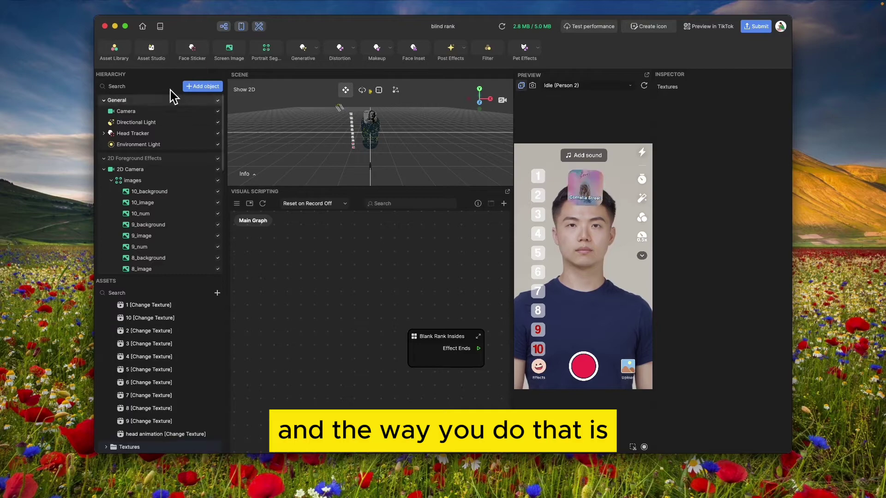
# Import all 20 compressed PNGs from imagecompressor as the texture sequence 18again-min.
pyautogui.click(125, 26)
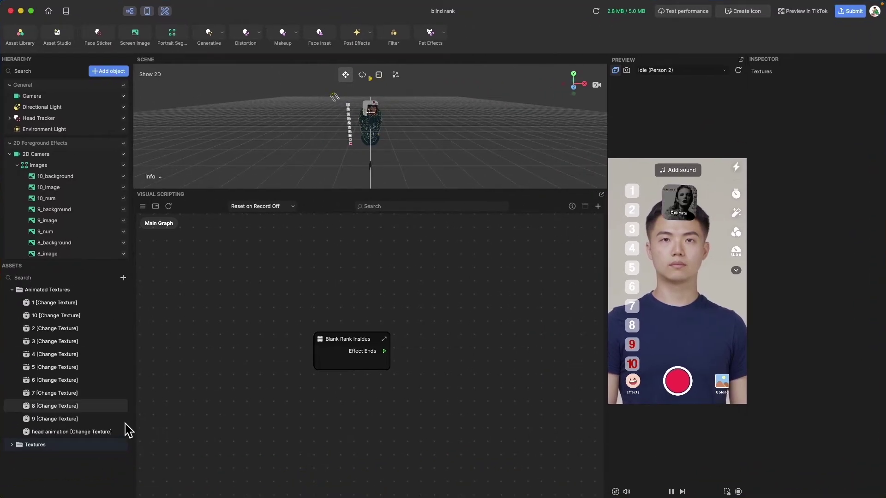
pyautogui.rightClick(89, 481)
pyautogui.moveTo(125, 409)
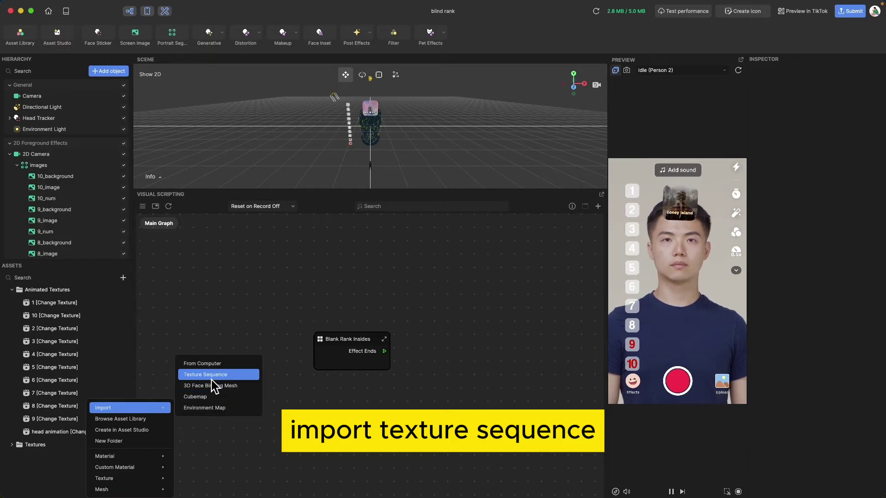
pyautogui.click(227, 376)
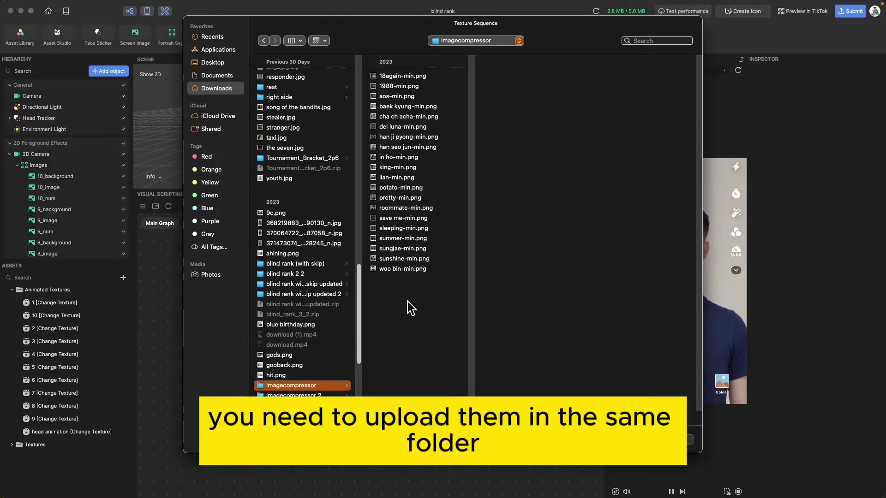
pyautogui.moveTo(412, 307); pyautogui.dragTo(423, 64)
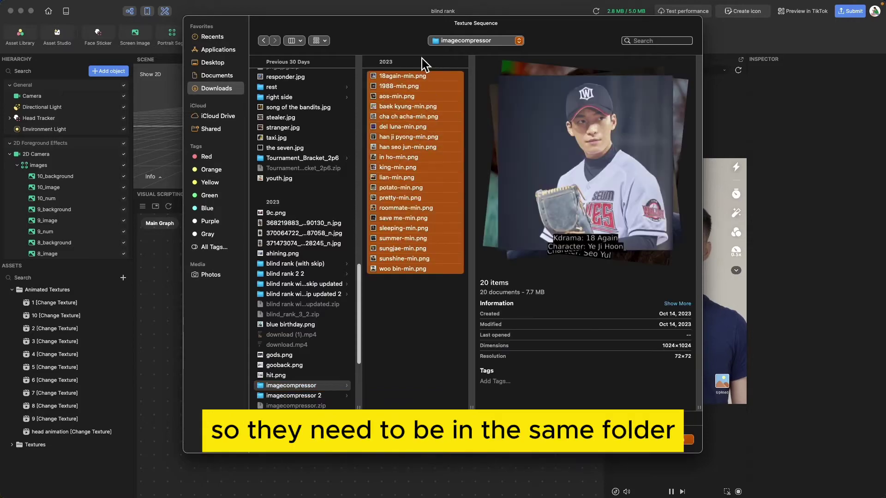
pyautogui.click(675, 440)
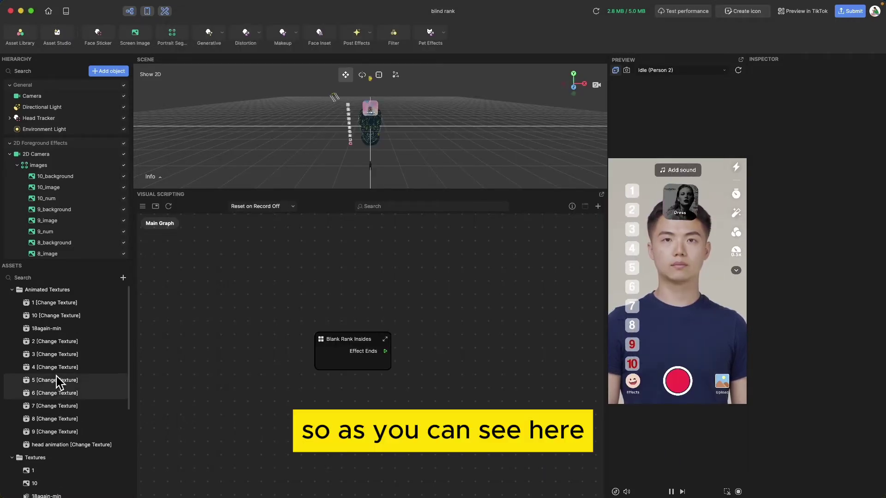
pyautogui.click(69, 445)
pyautogui.click(64, 432)
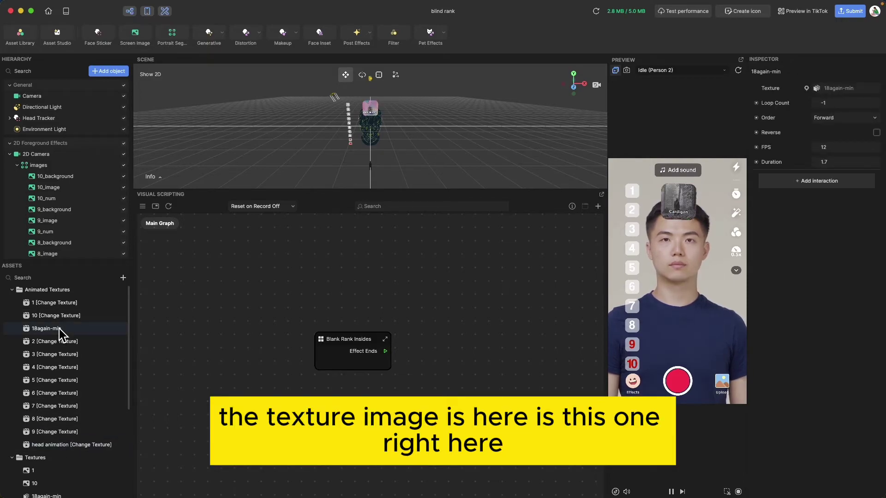
pyautogui.scroll(-5, 79, 351)
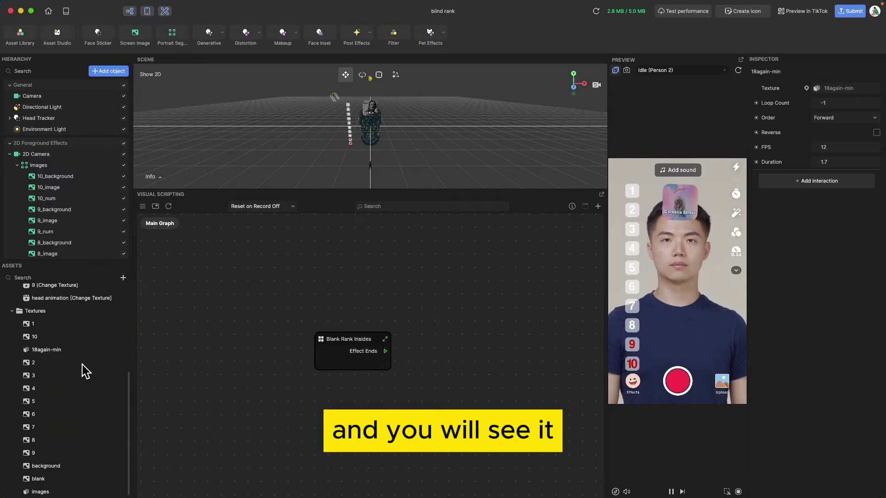
pyautogui.click(58, 351)
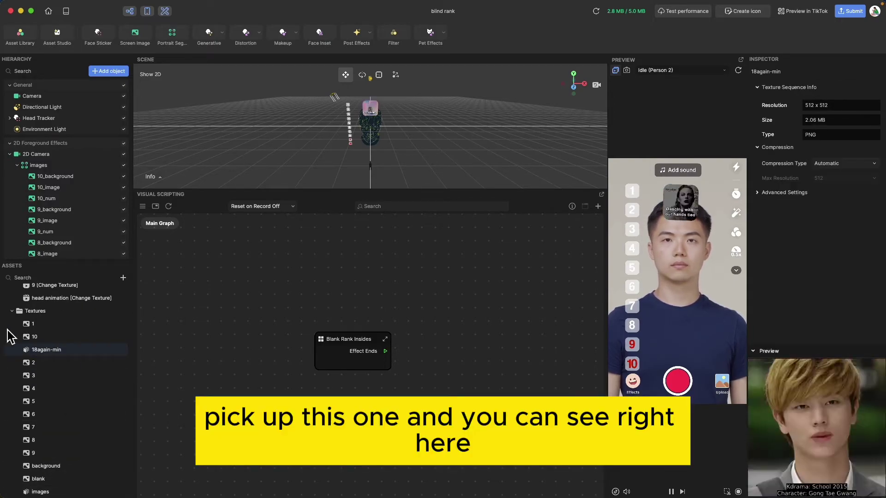
pyautogui.scroll(5, 78, 367)
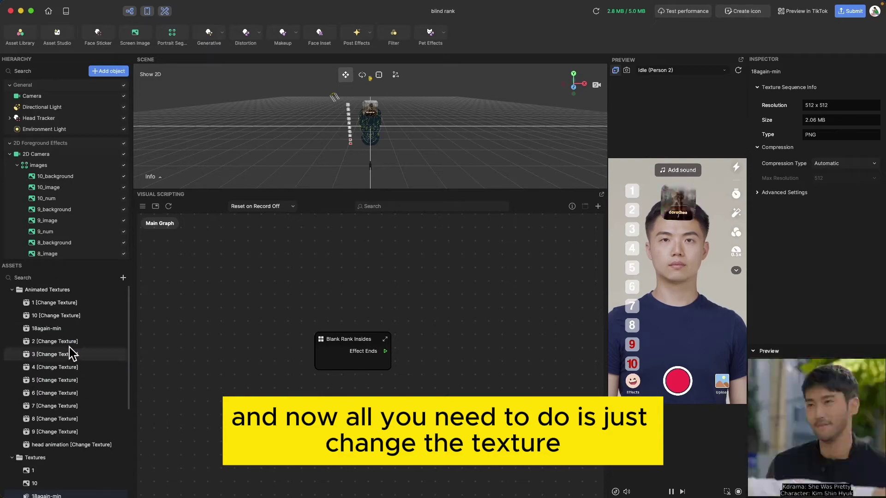
pyautogui.click(52, 305)
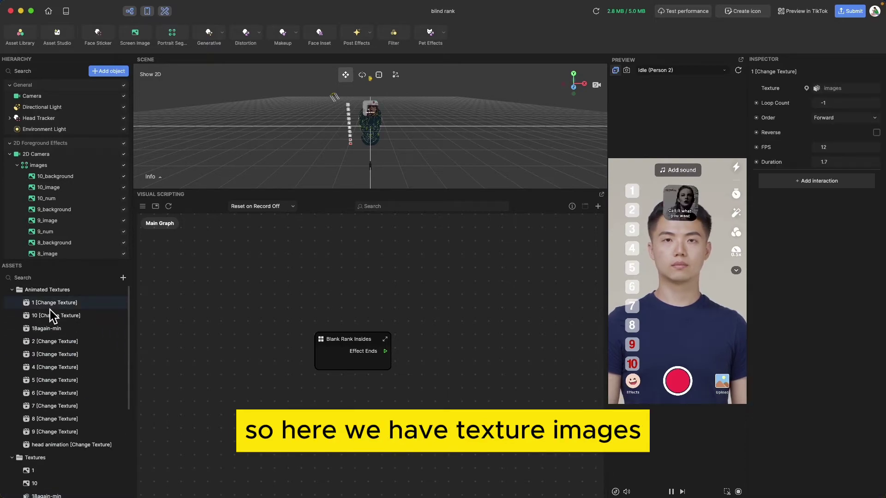
# Set the first Change Texture animation's texture to 18again-min.
pyautogui.click(834, 89)
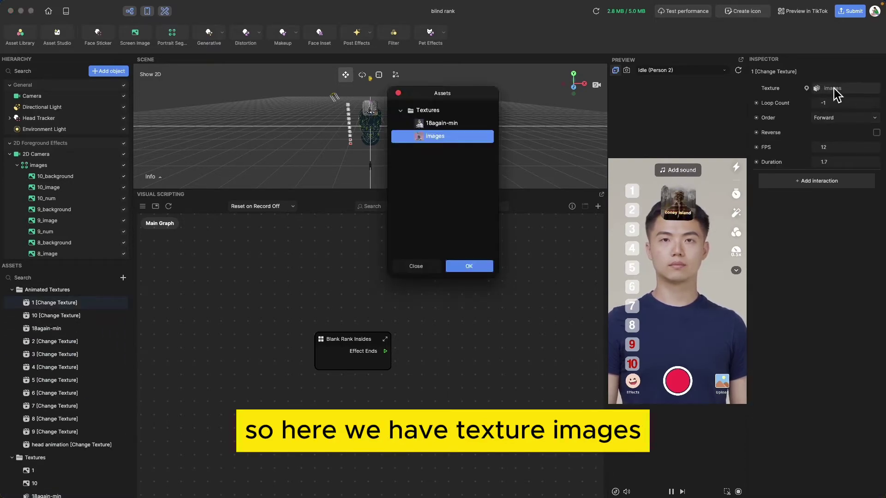
pyautogui.click(459, 124)
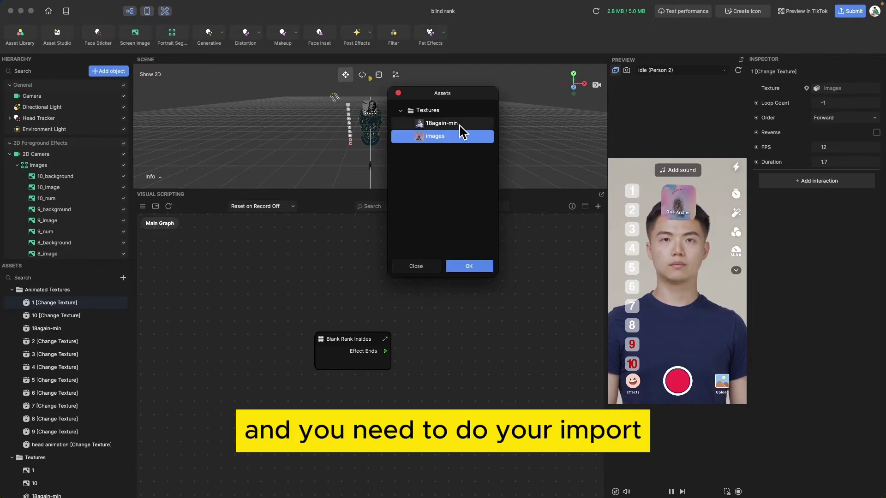
pyautogui.click(477, 268)
# Delete the old images texture sequence from Assets.
pyautogui.scroll(-5, 82, 443)
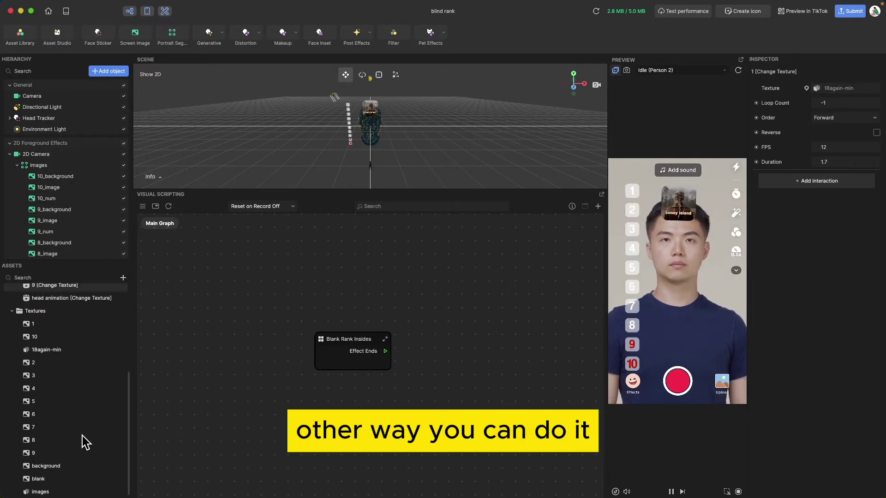
pyautogui.rightClick(75, 493)
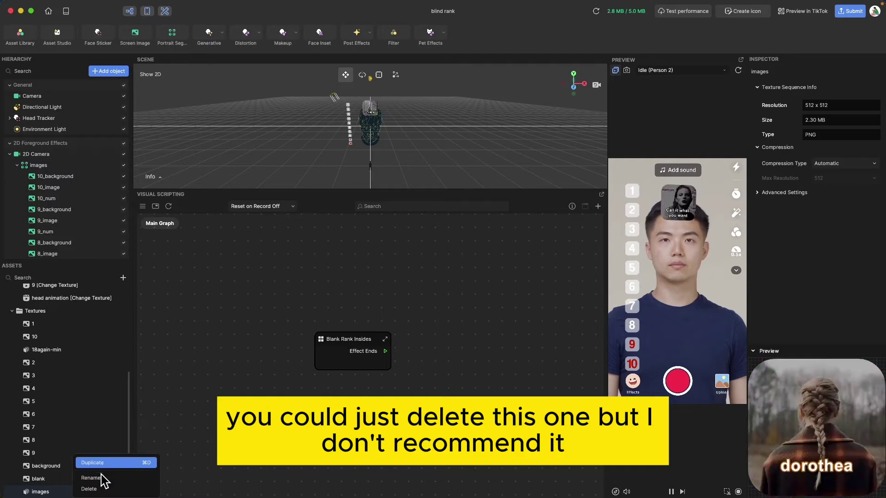
pyautogui.click(95, 489)
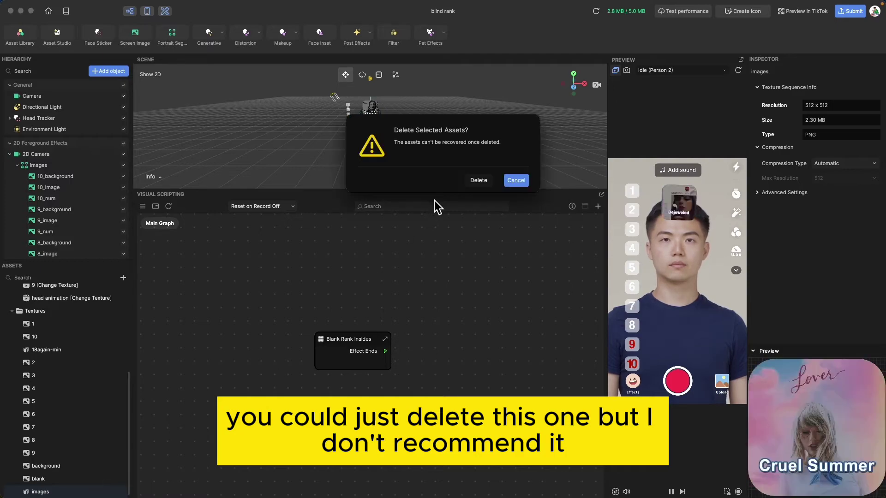
pyautogui.click(482, 181)
pyautogui.scroll(3, 99, 372)
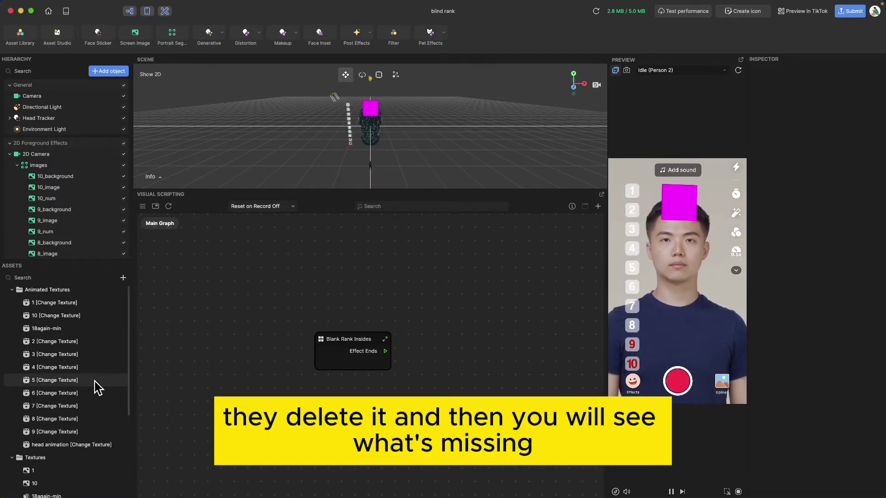
# Relink animated textures 10, 2 and 3 to the 18again-min sequence.
pyautogui.click(78, 315)
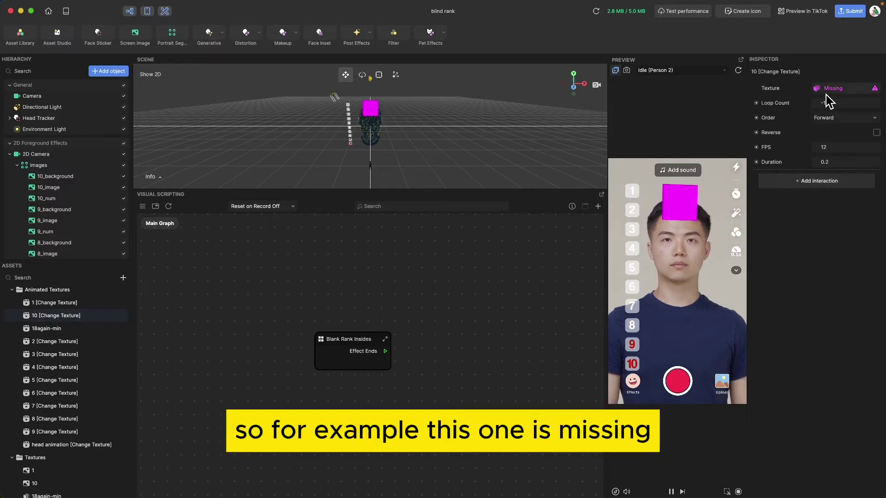
pyautogui.click(833, 88)
pyautogui.click(480, 122)
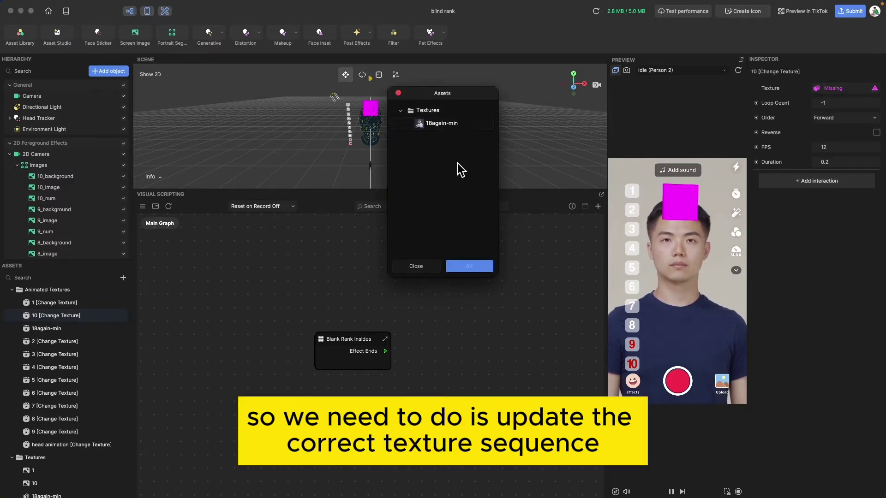
pyautogui.click(468, 266)
pyautogui.click(92, 342)
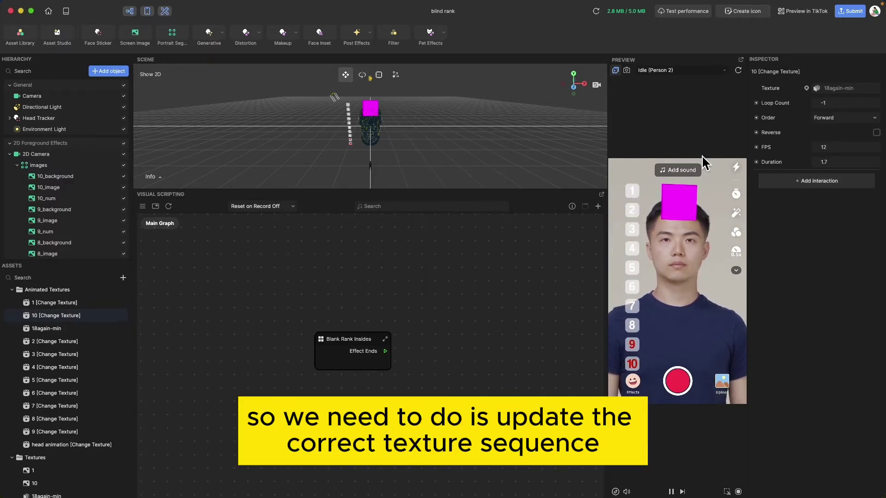
pyautogui.click(840, 88)
pyautogui.click(429, 122)
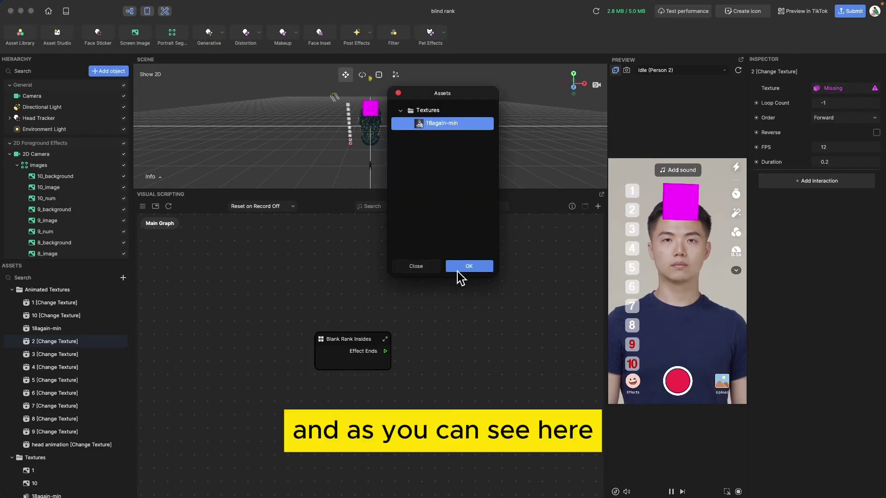
pyautogui.click(469, 266)
pyautogui.click(57, 355)
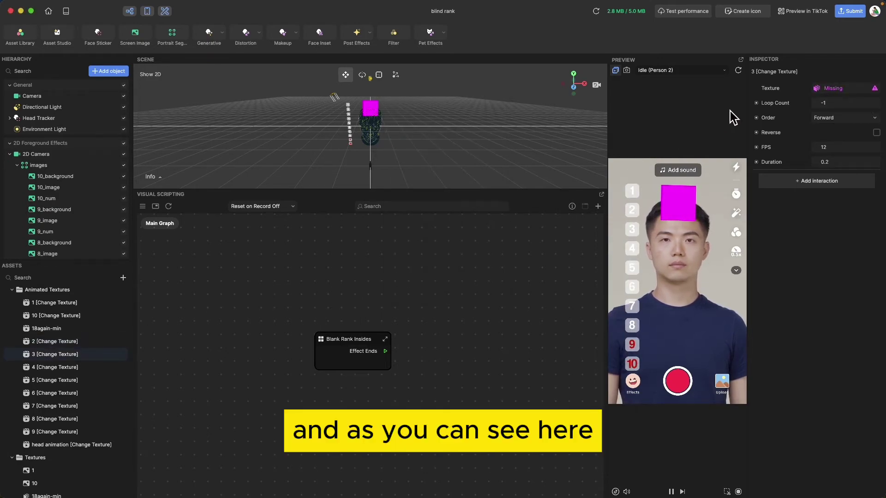
pyautogui.click(833, 88)
pyautogui.click(429, 123)
pyautogui.click(469, 266)
pyautogui.press('Down')
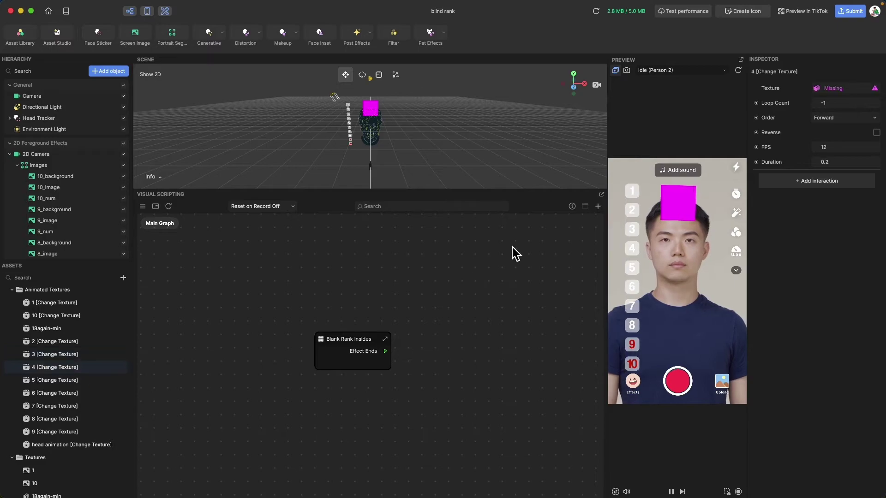
# Relink animated textures 4, 5 and 6 to 18again-min.
pyautogui.click(830, 88)
pyautogui.click(429, 122)
pyautogui.click(469, 267)
pyautogui.click(57, 381)
pyautogui.click(837, 88)
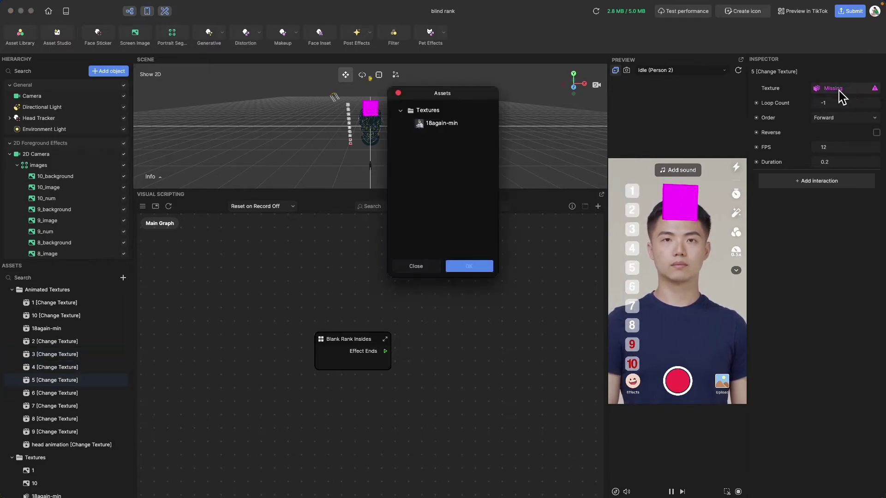
pyautogui.click(429, 122)
pyautogui.click(469, 266)
pyautogui.click(57, 393)
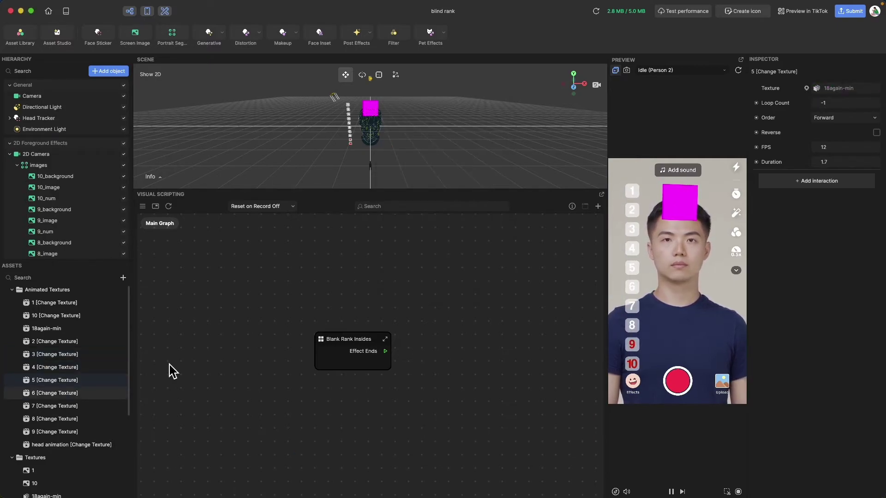
pyautogui.click(844, 90)
pyautogui.click(429, 123)
pyautogui.click(469, 266)
pyautogui.scroll(-3, 71, 396)
pyautogui.click(74, 340)
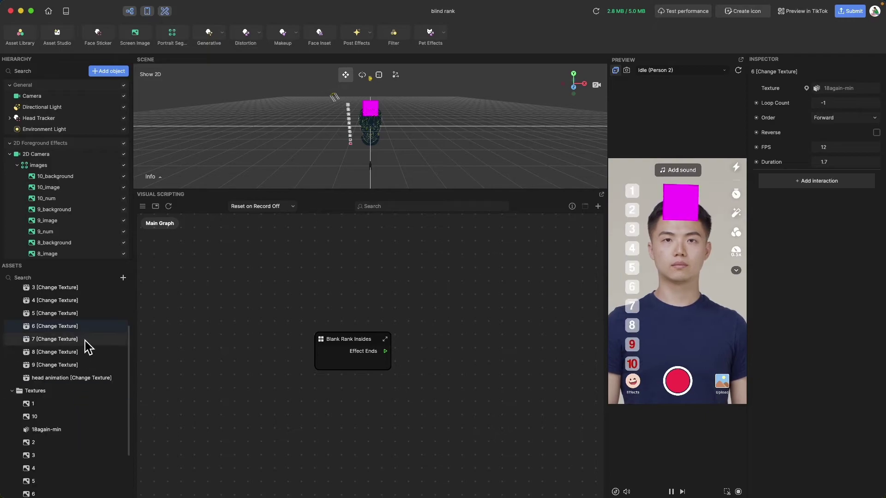
# Relink animated textures 7, 8, 9 and the head animation to 18again-min.
pyautogui.click(844, 88)
pyautogui.click(430, 122)
pyautogui.click(469, 266)
pyautogui.click(57, 352)
pyautogui.click(838, 88)
pyautogui.click(429, 122)
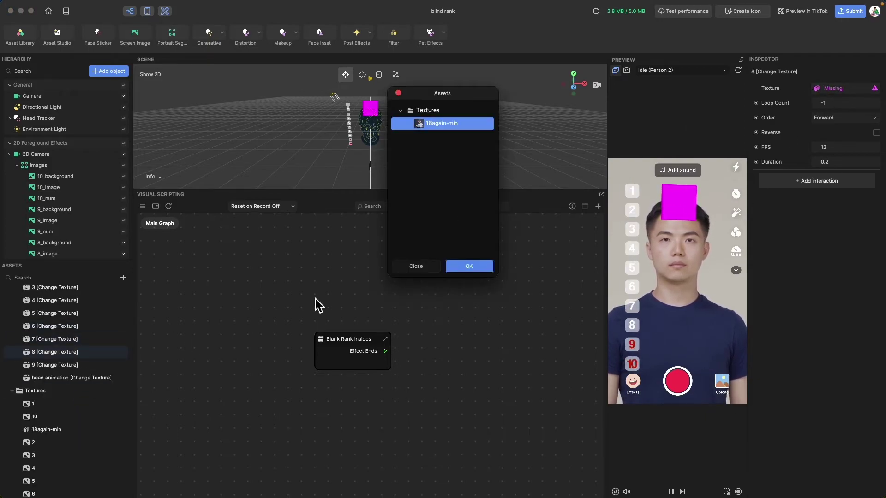
pyautogui.click(469, 267)
pyautogui.click(58, 365)
pyautogui.click(835, 88)
pyautogui.click(457, 130)
pyautogui.click(469, 266)
pyautogui.click(72, 378)
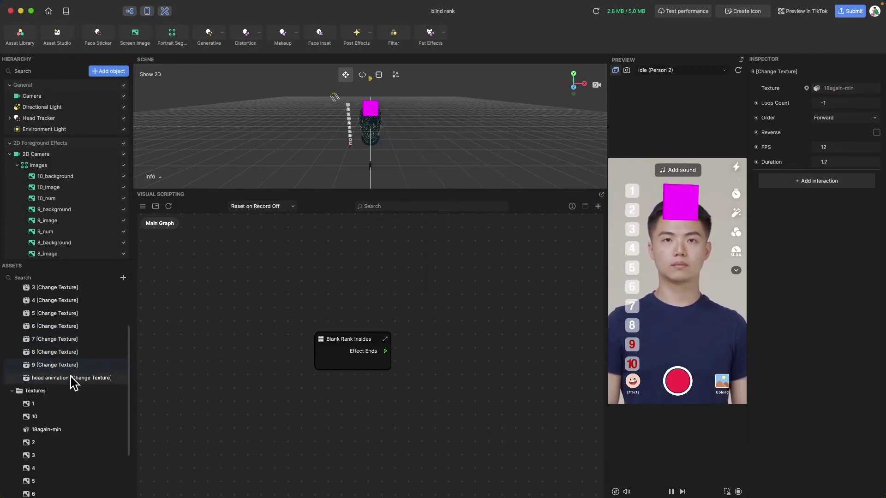
pyautogui.click(874, 91)
pyautogui.click(429, 123)
pyautogui.click(469, 267)
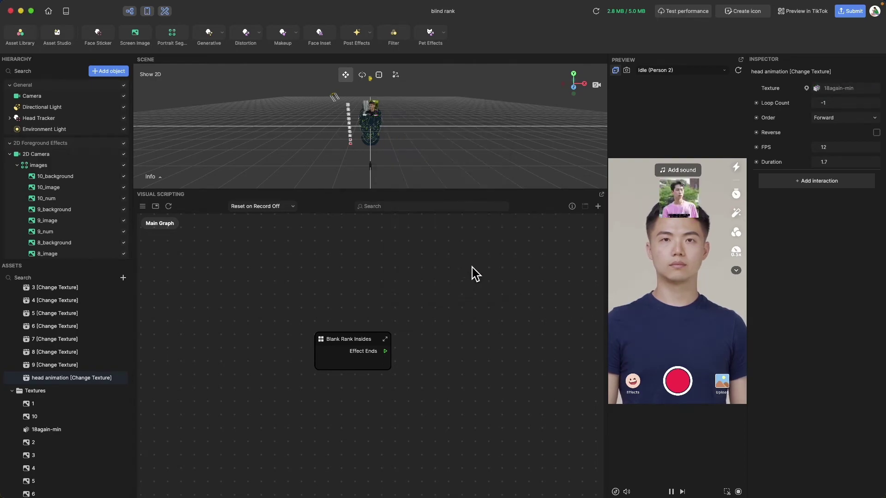
# Record a preview test run ranking faces into slots 8 and 9, then nudge the Blank Rank Insides node.
pyautogui.scroll(3, 125, 323)
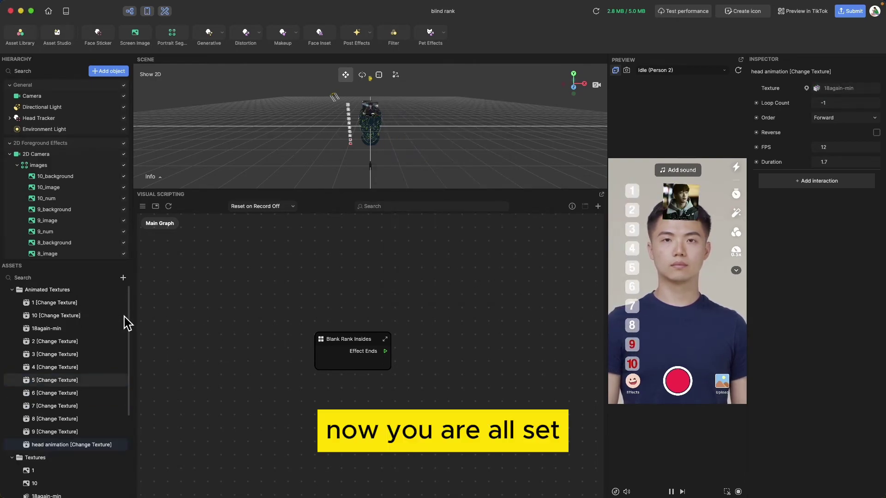
pyautogui.click(738, 70)
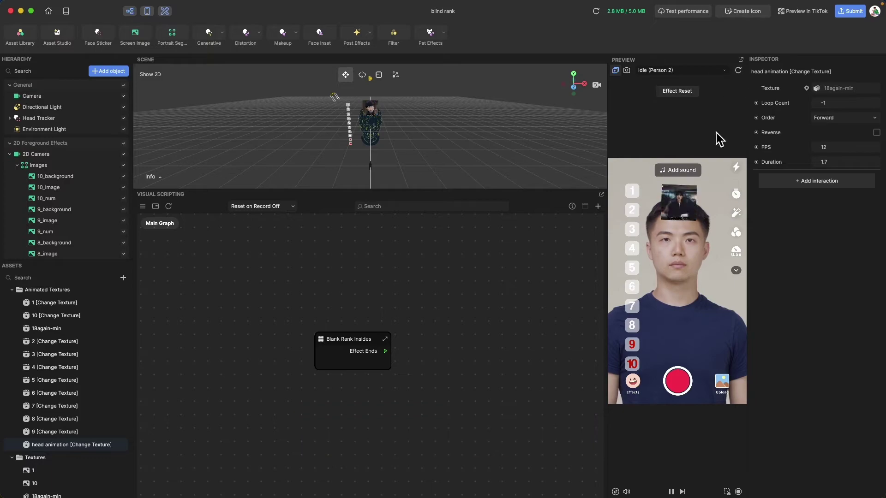
pyautogui.click(678, 382)
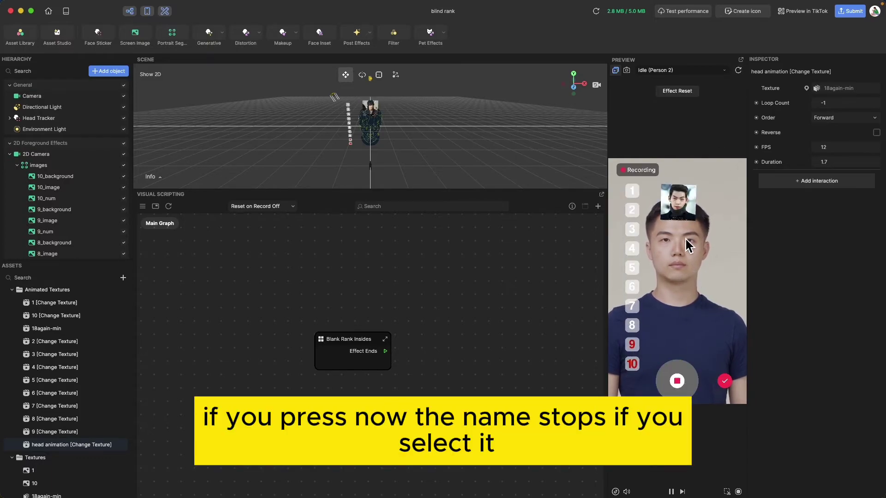
pyautogui.click(697, 323)
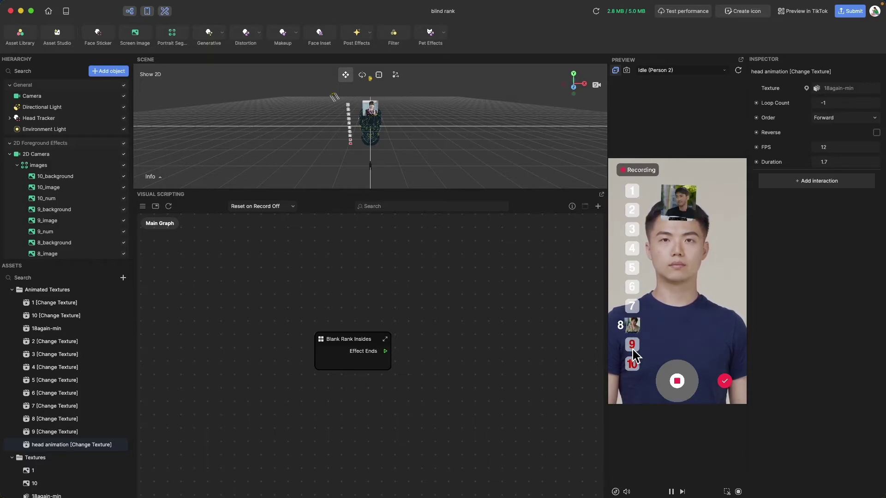
pyautogui.click(633, 351)
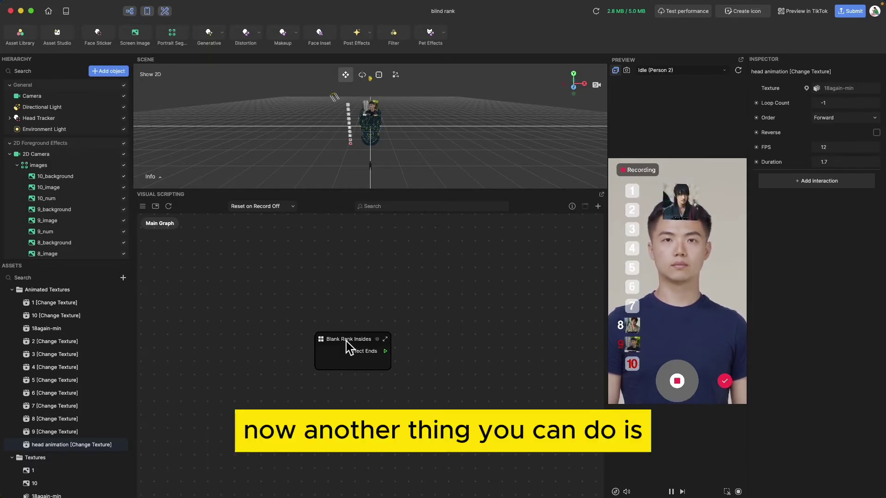
pyautogui.moveTo(389, 350); pyautogui.dragTo(406, 355)
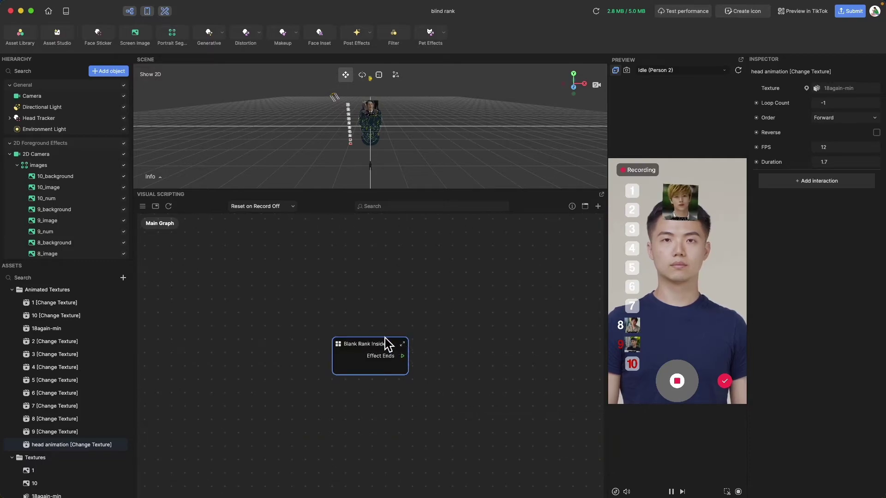
# Open the Blank Rank Insides graph with the minimap and pan to its Timer node.
pyautogui.click(402, 344)
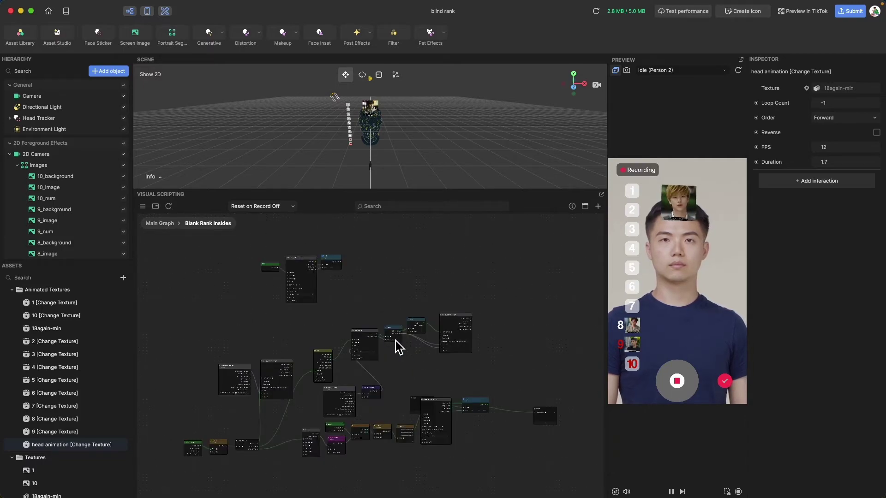
pyautogui.click(156, 207)
pyautogui.scroll(5, 550, 263)
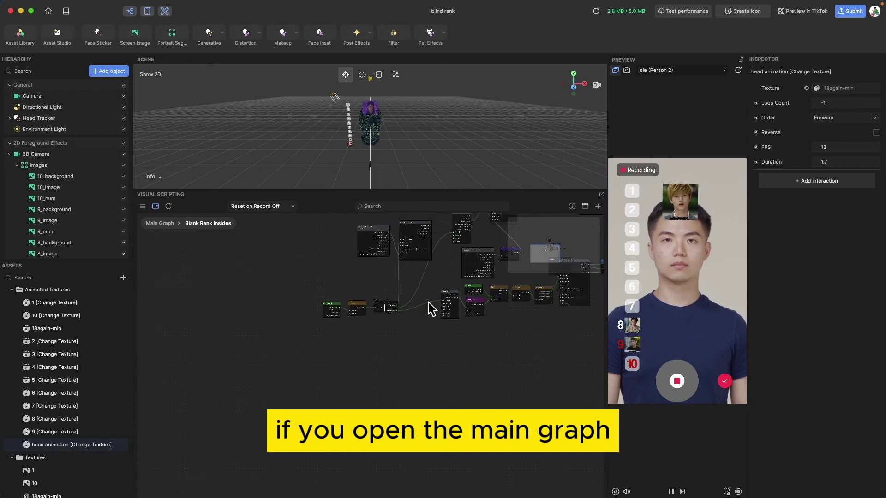
pyautogui.hscroll(5, 553, 258)
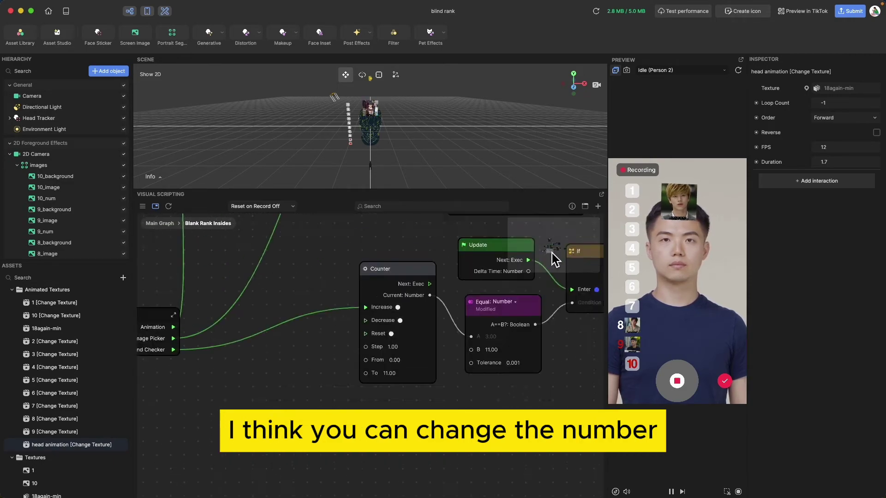
pyautogui.scroll(3, 552, 259)
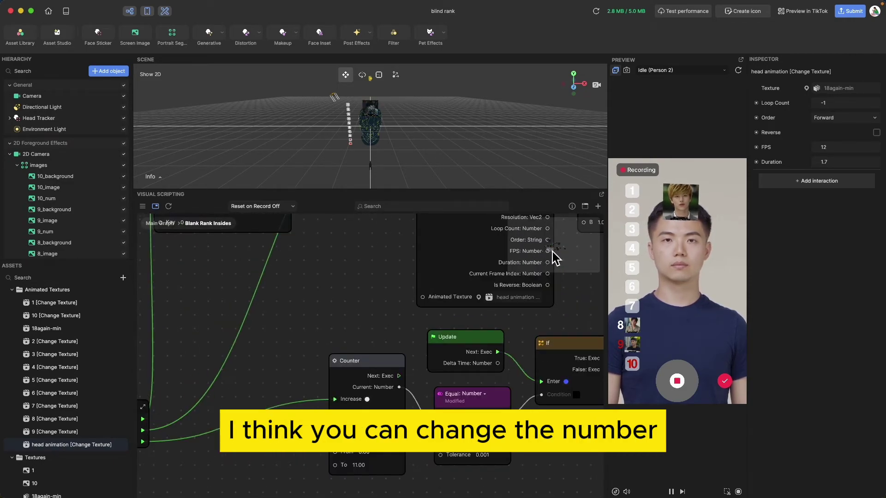
pyautogui.scroll(8, 553, 256)
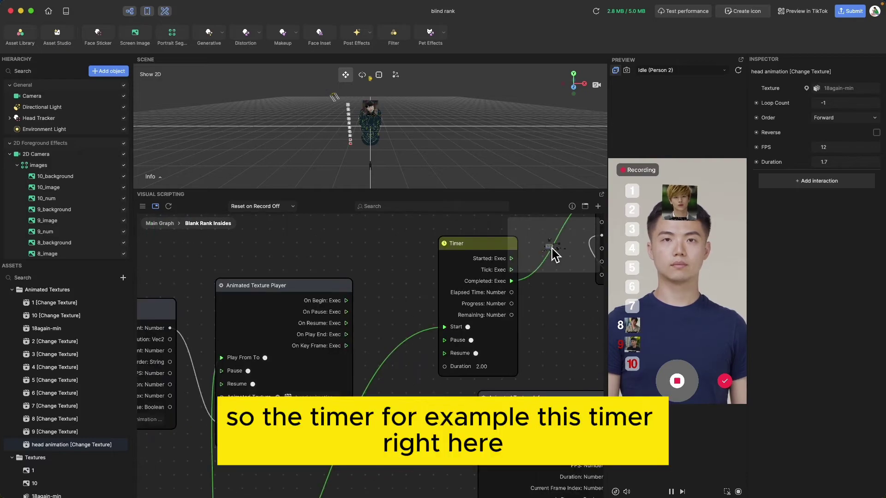
pyautogui.hscroll(2, 553, 256)
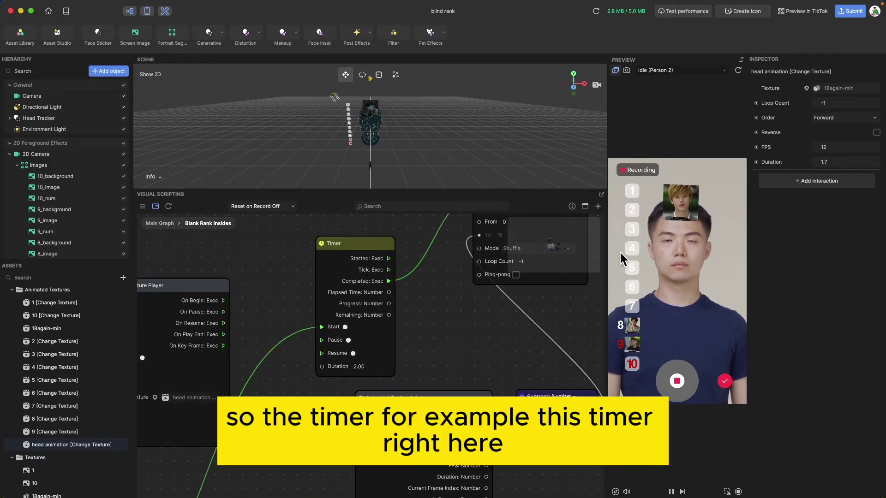
# Stop, restart and reset the preview recording to clear the rankings.
pyautogui.click(678, 379)
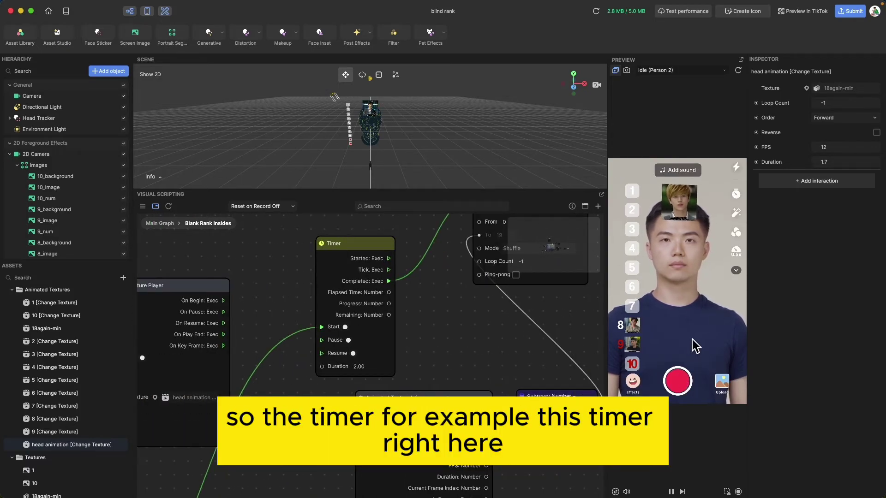
pyautogui.click(683, 376)
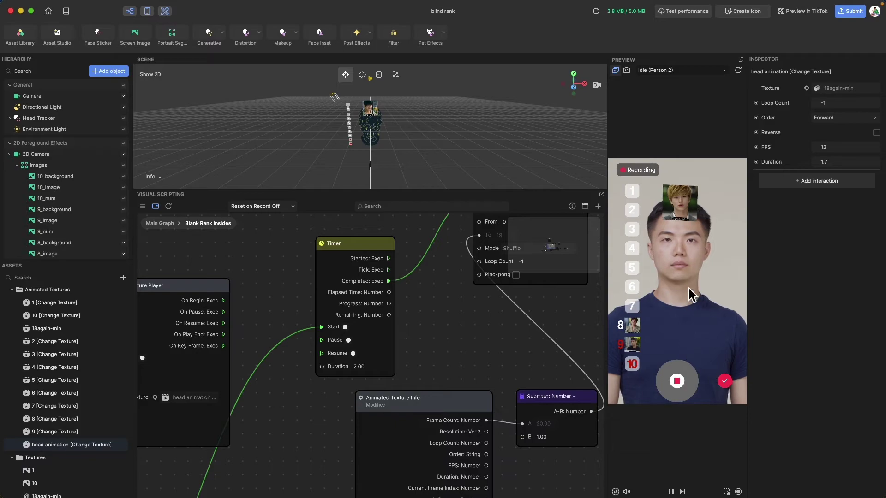
pyautogui.click(739, 70)
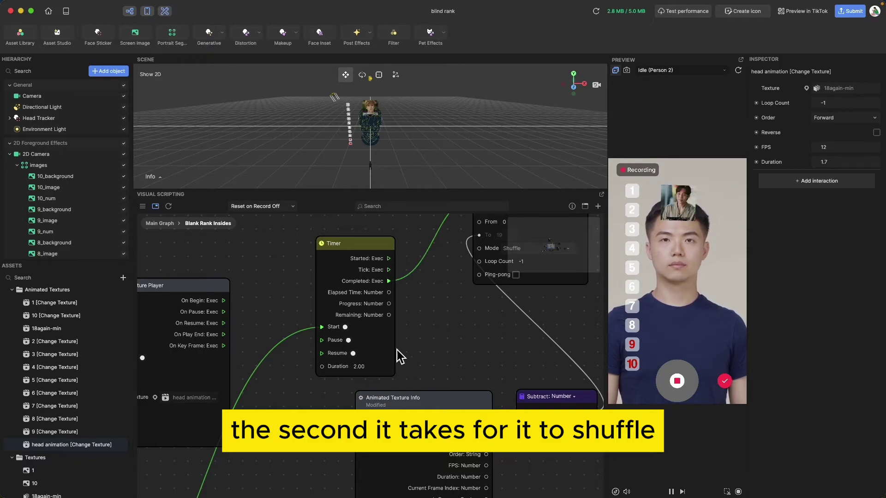
# Shorten the Timer node's shuffle duration to 1.00 and rerun the recording, ranking a head.
pyautogui.doubleClick(359, 366)
pyautogui.write('1.00')
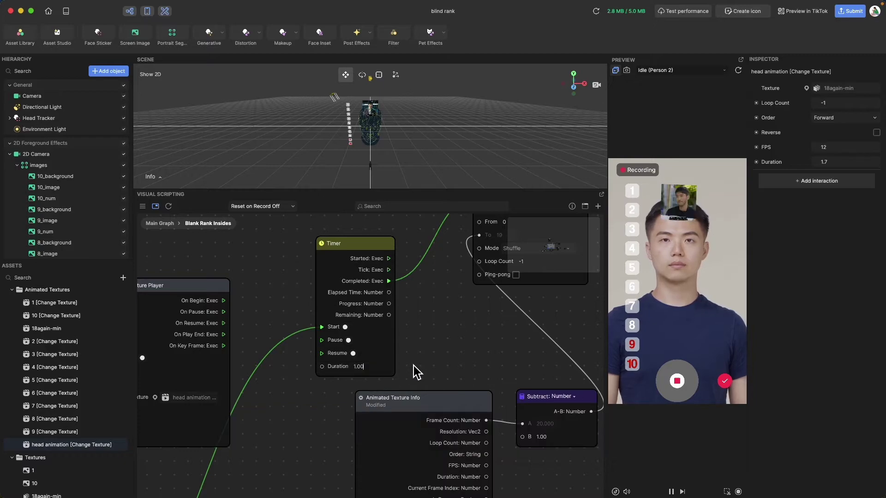
pyautogui.click(738, 72)
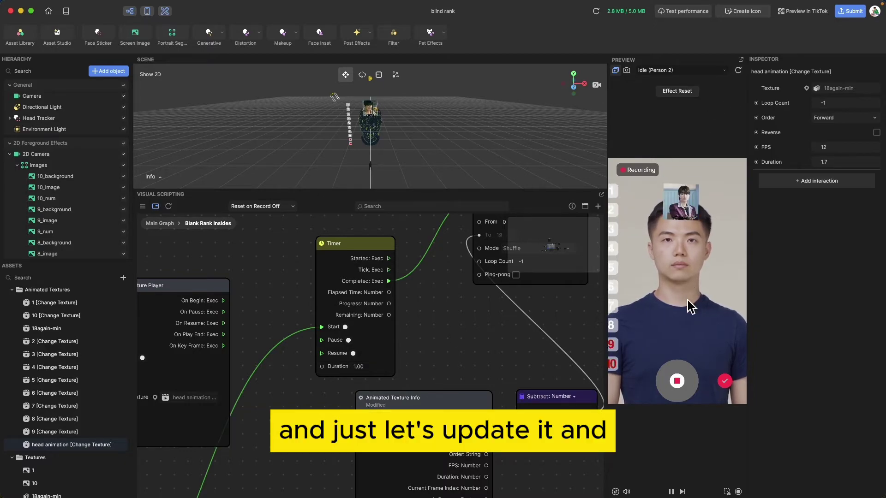
pyautogui.click(678, 383)
pyautogui.click(679, 383)
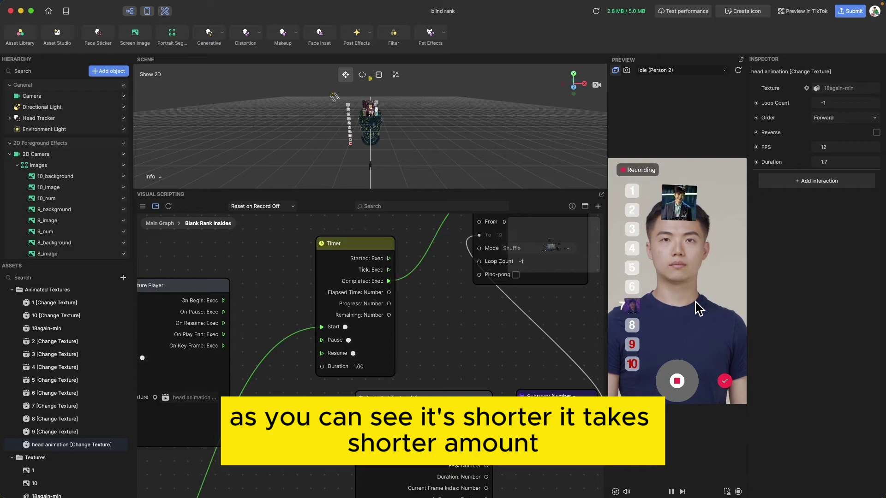
pyautogui.click(633, 287)
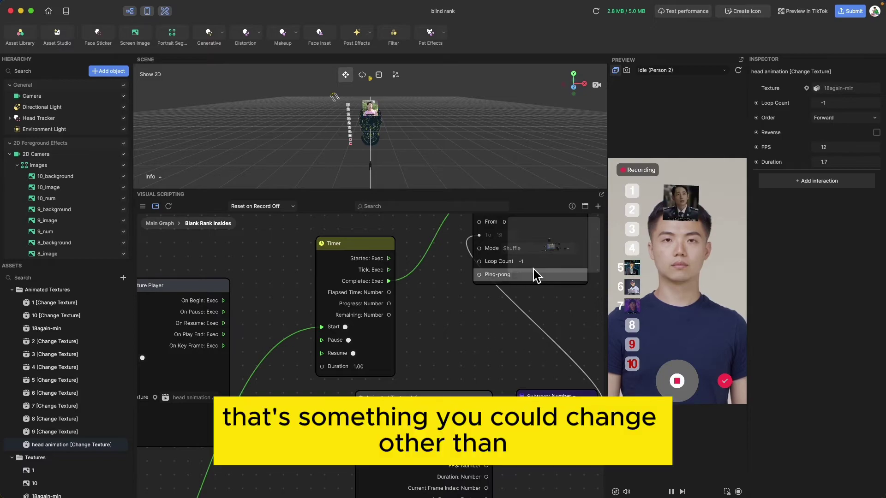
# Bring the Animated Texture Player and frame nodes into view in the graph.
pyautogui.click(554, 253)
pyautogui.moveTo(554, 253); pyautogui.dragTo(561, 246)
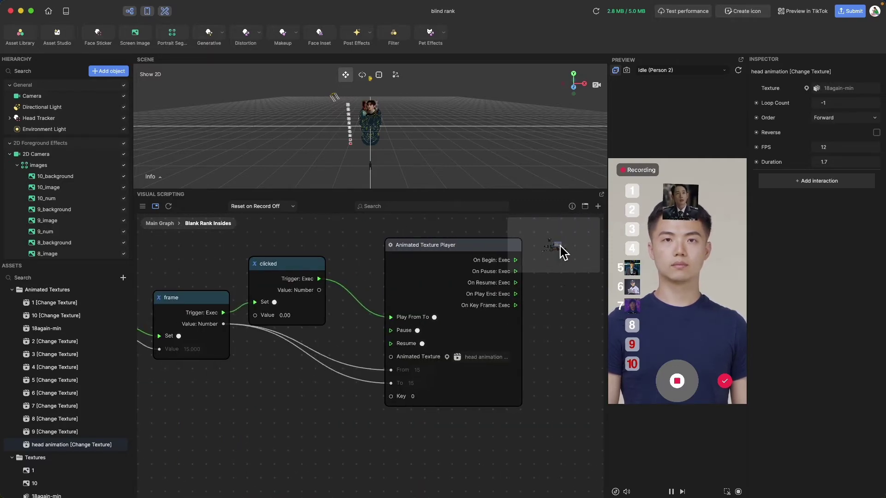
pyautogui.scroll(-2, 519, 247)
# Return to the Main Graph, view the Publish Effect options and close them without submitting.
pyautogui.click(160, 223)
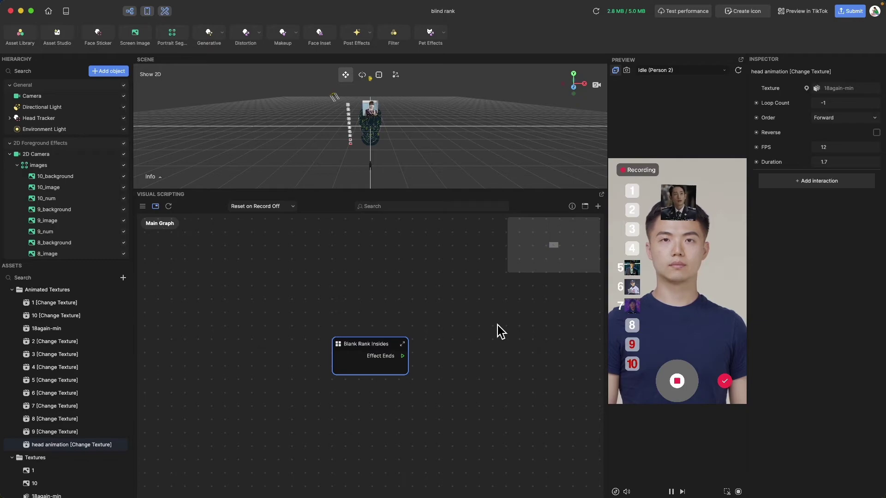
pyautogui.click(841, 13)
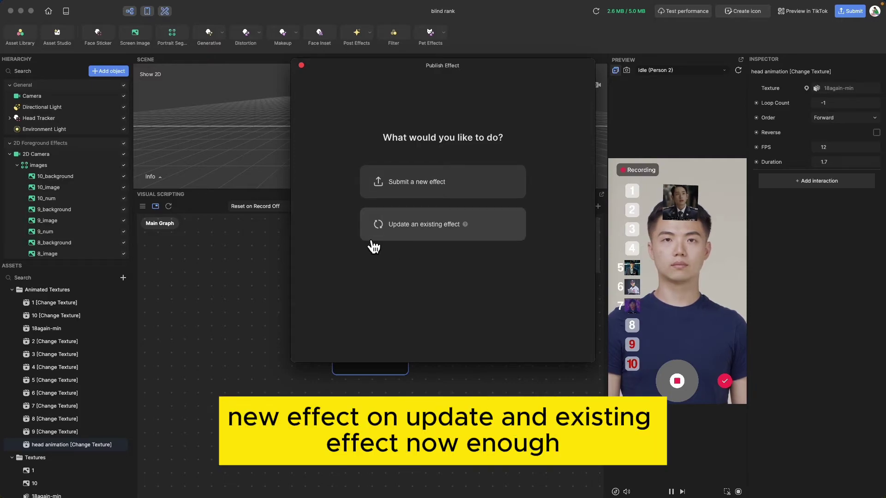
pyautogui.click(301, 65)
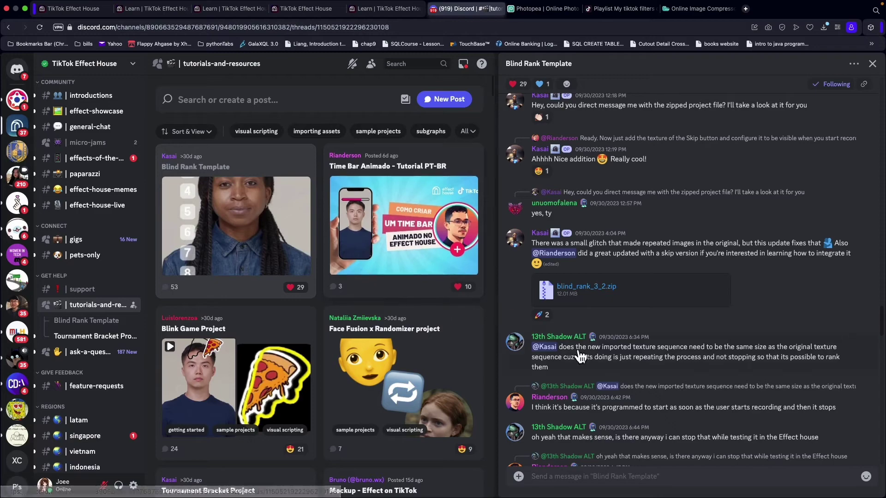
# Open the Tournament Bracket Project thread and download its zip attachment past the warning.
pyautogui.scroll(-8, 249, 385)
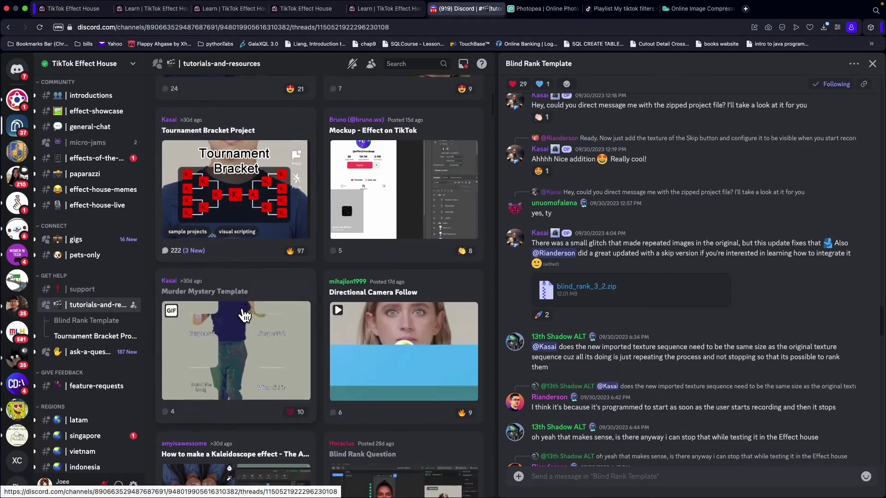
pyautogui.click(235, 185)
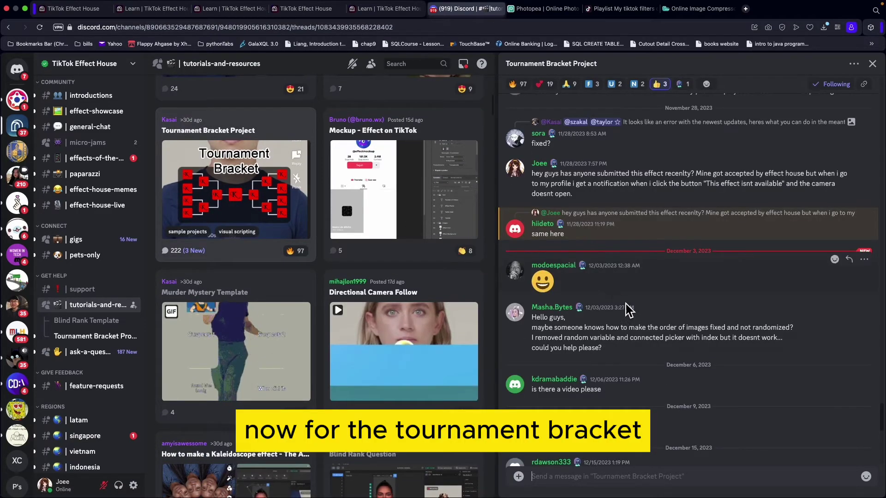
pyautogui.scroll(-6, 655, 350)
pyautogui.scroll(15, 653, 350)
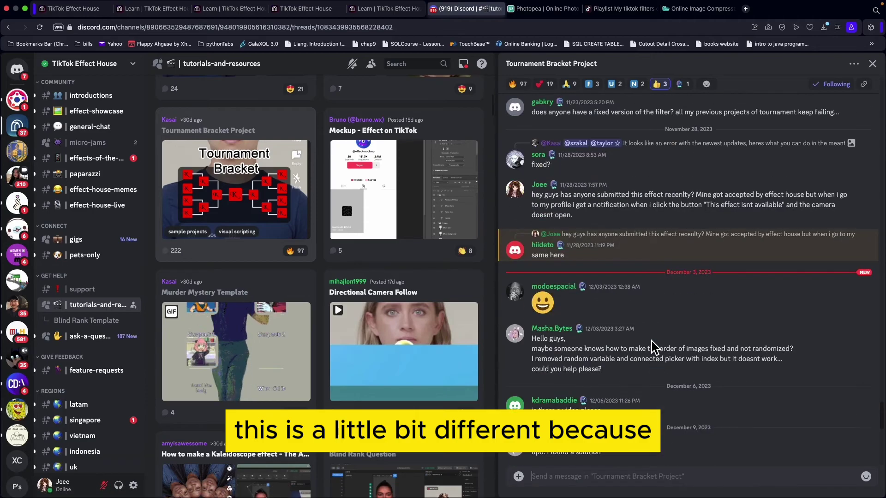
pyautogui.click(732, 291)
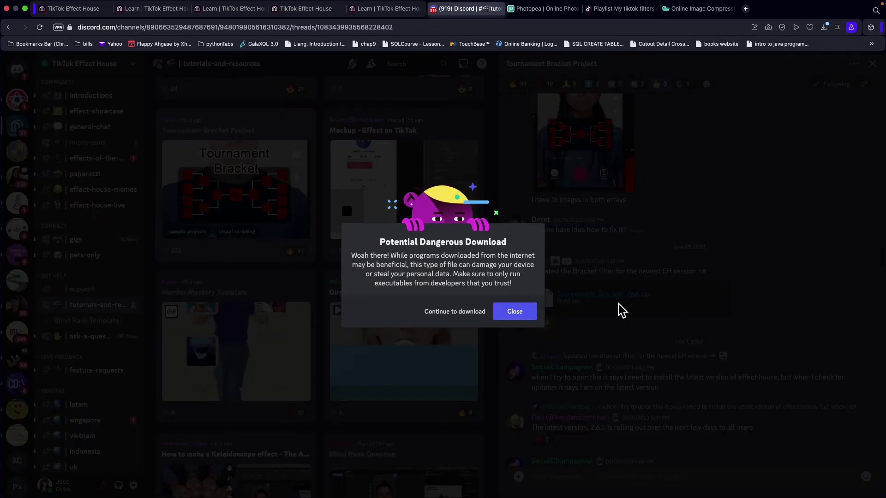
pyautogui.click(470, 312)
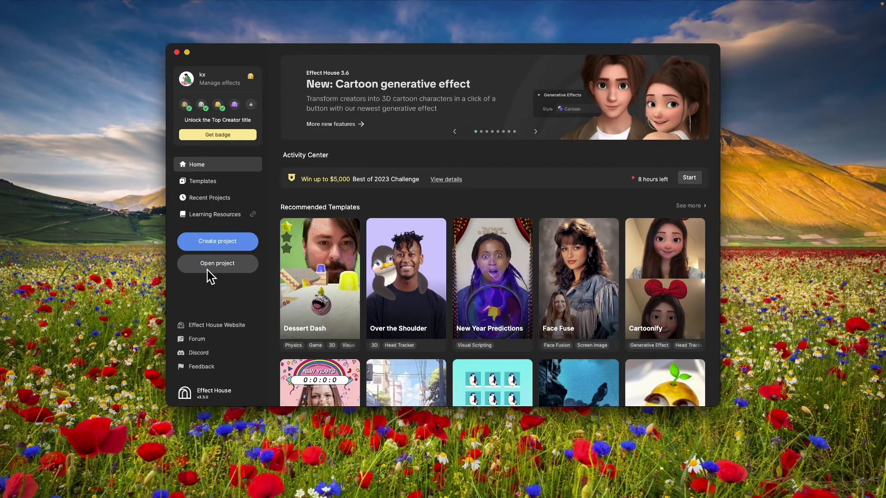
# Open the Tournament_Bracket_2p6 2 project from Downloads, accepting the upgrade warning.
pyautogui.click(208, 270)
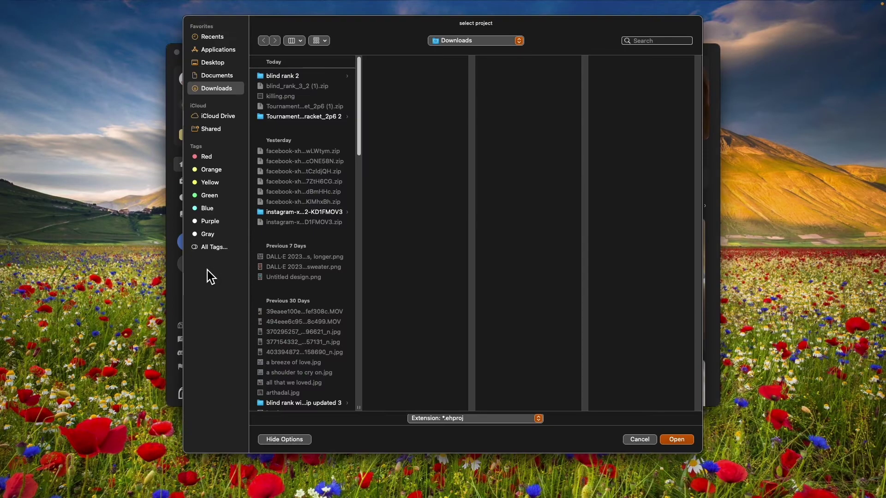
pyautogui.click(305, 117)
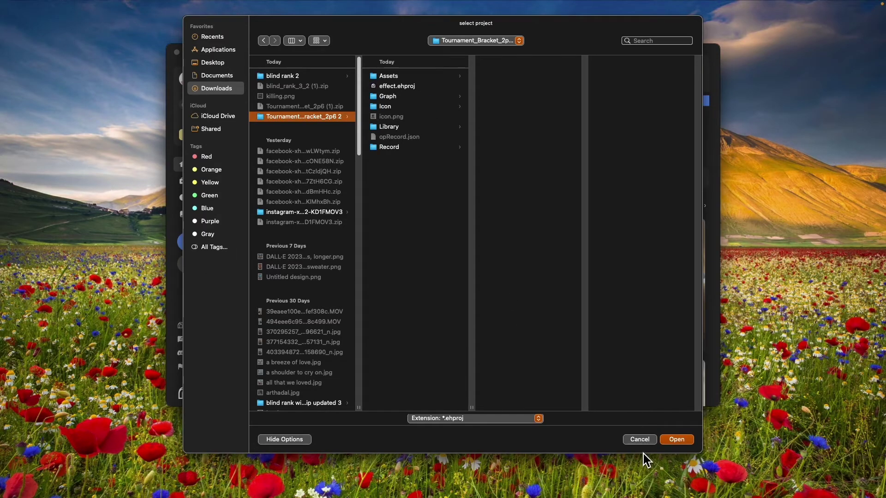
pyautogui.click(676, 440)
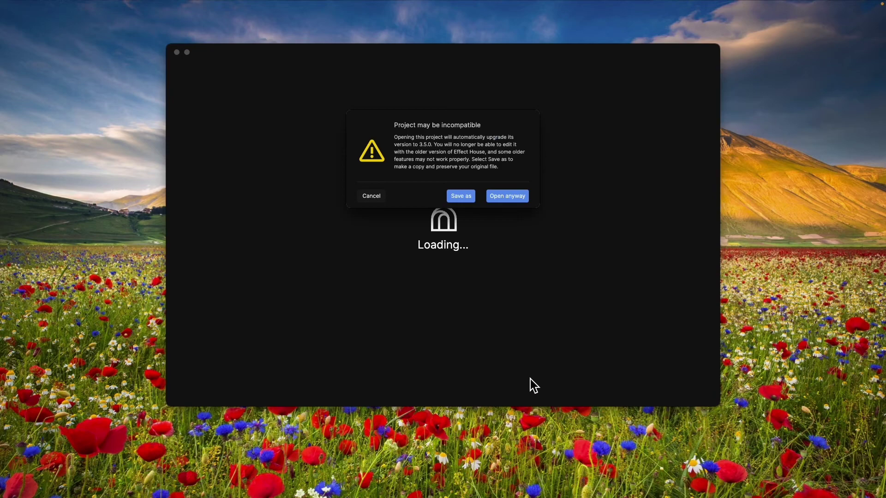
pyautogui.click(504, 197)
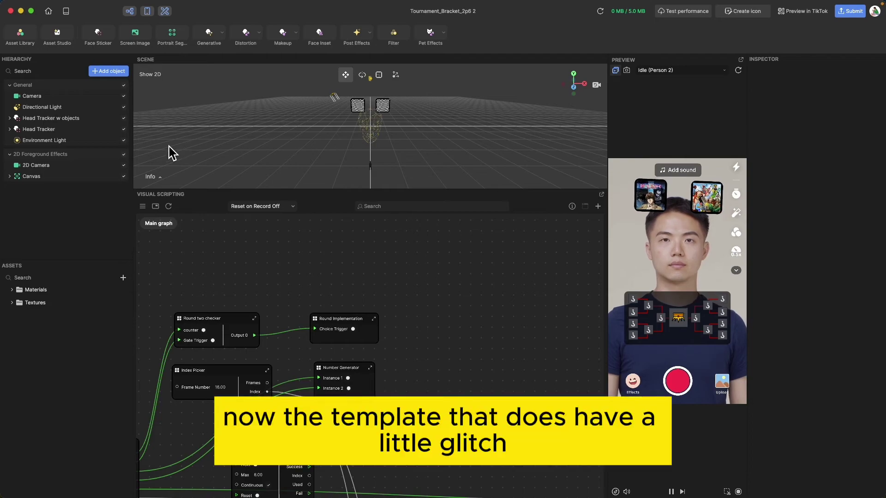
# Expand Canvas > Bracket Holder and enable Flip Y on round1_1 and round1_6.
pyautogui.click(17, 181)
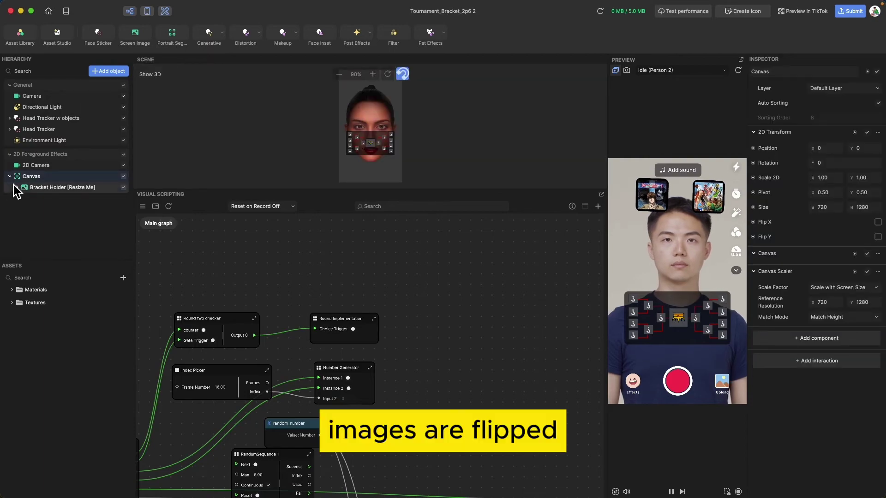
pyautogui.click(17, 187)
pyautogui.click(48, 198)
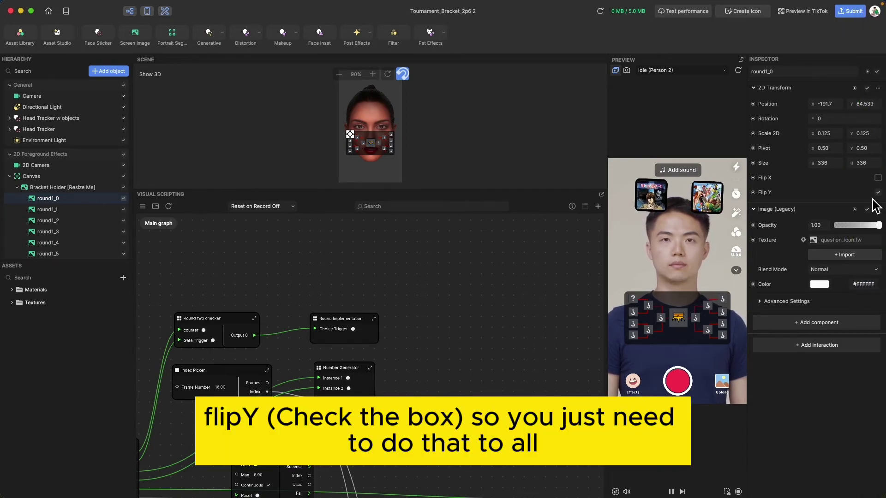
pyautogui.click(46, 210)
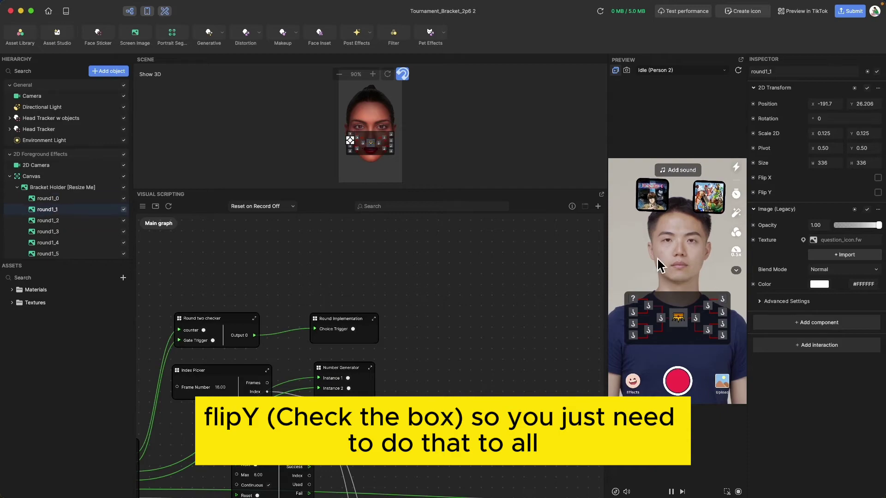
pyautogui.click(878, 193)
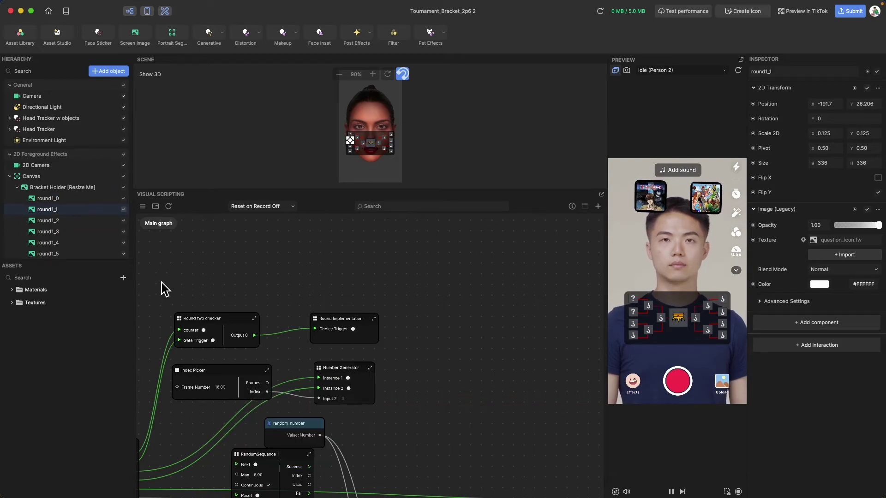
pyautogui.click(55, 221)
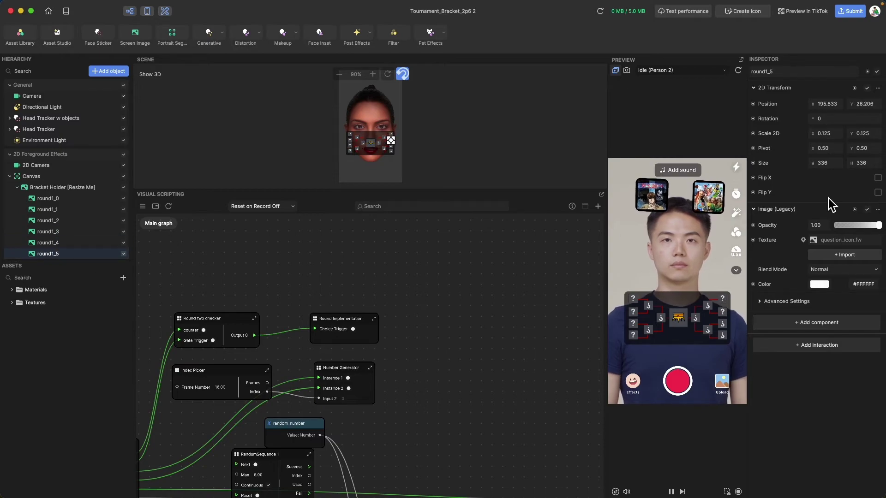
pyautogui.scroll(-3, 69, 216)
pyautogui.click(48, 177)
pyautogui.click(878, 192)
# Enable Flip Y on finals_0, also checking semis_0, semis_2, finals_1 and the winner image.
pyautogui.click(47, 199)
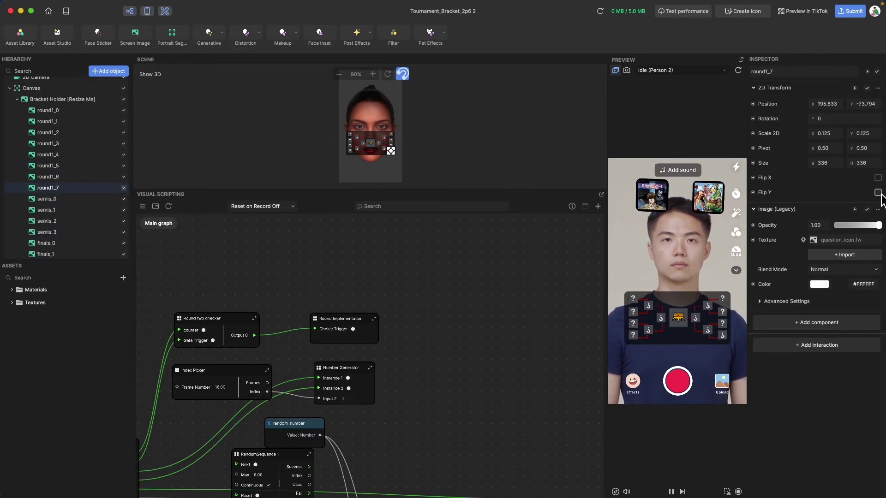
pyautogui.click(109, 220)
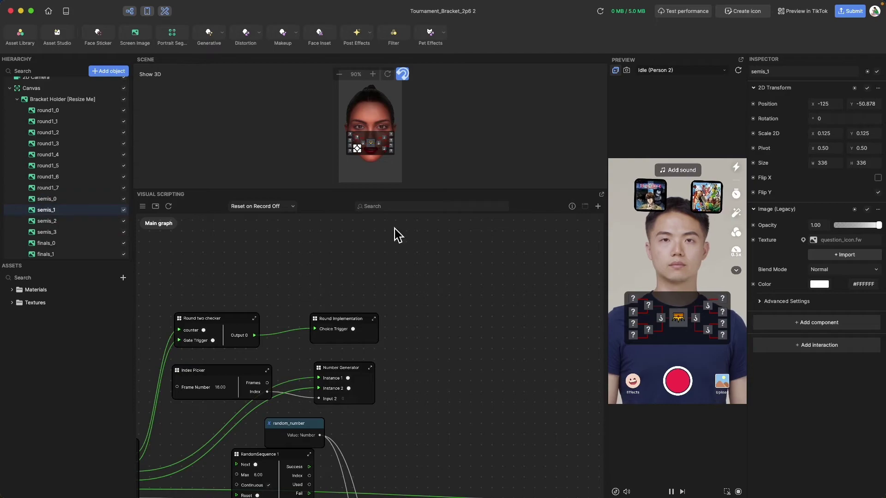
pyautogui.click(46, 243)
pyautogui.click(878, 193)
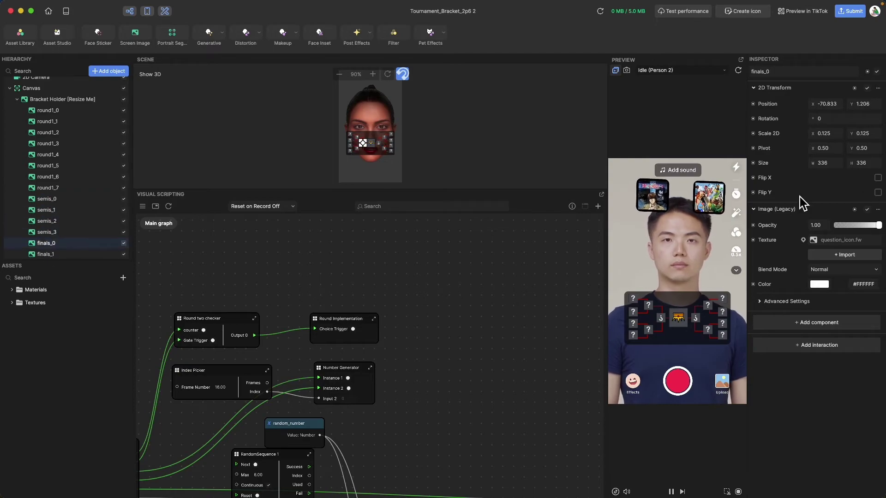
pyautogui.click(45, 255)
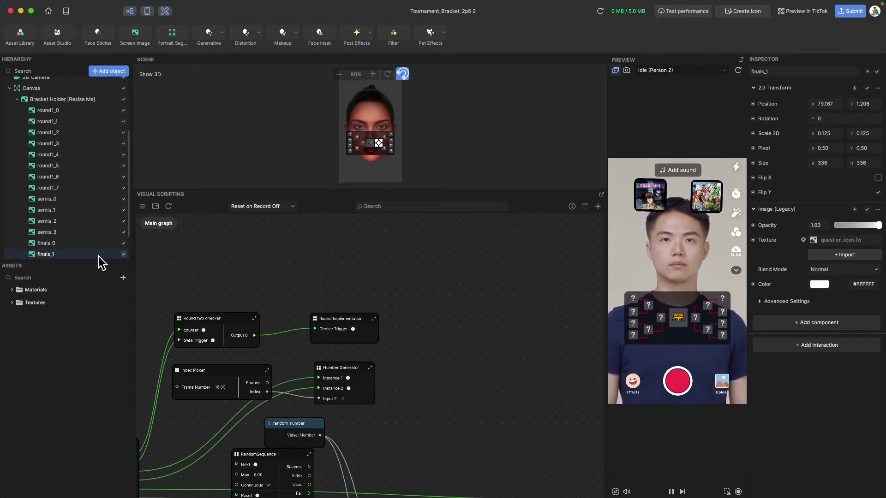
pyautogui.scroll(-3, 69, 240)
pyautogui.click(46, 232)
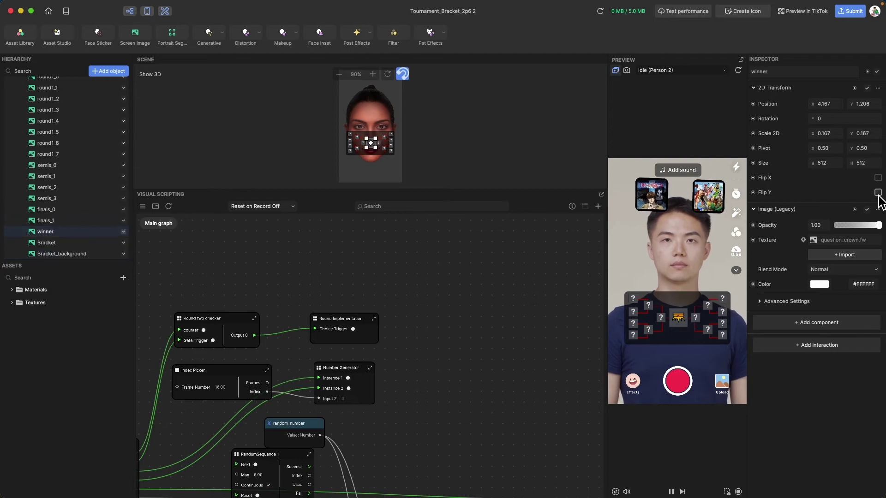
# Tint the Bracket lines image pale pink (#DAA8A8).
pyautogui.click(94, 250)
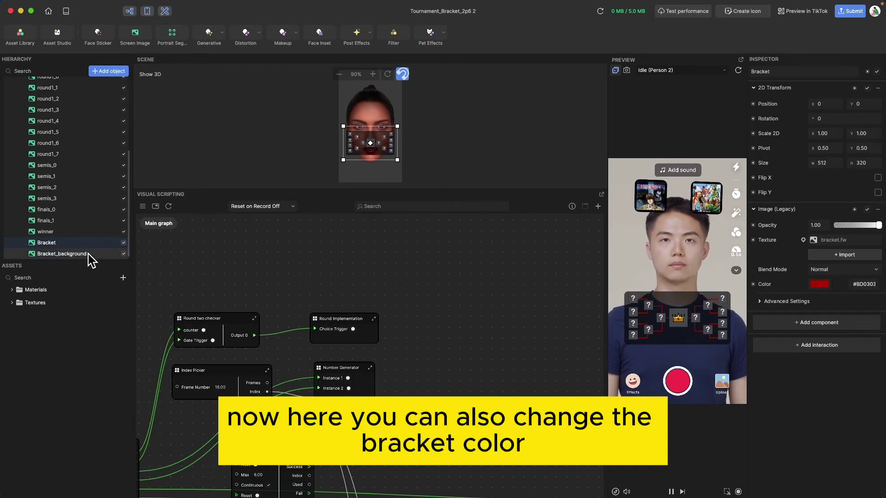
pyautogui.click(820, 284)
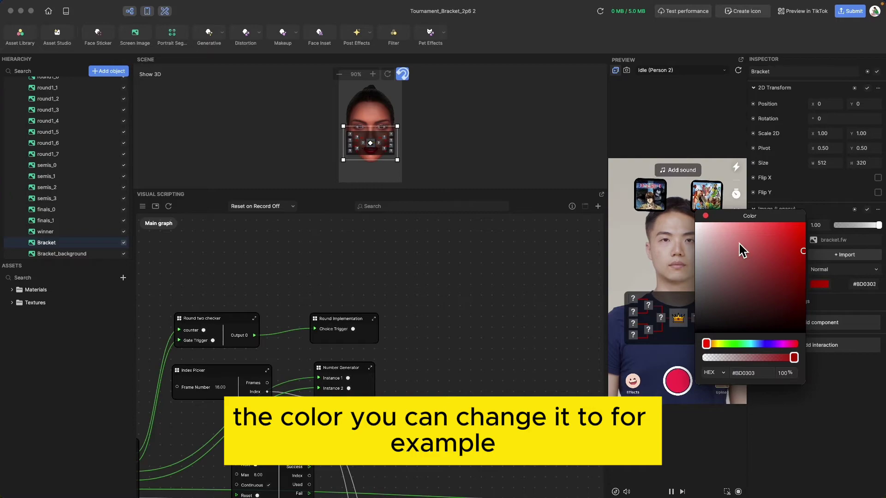
pyautogui.click(723, 241)
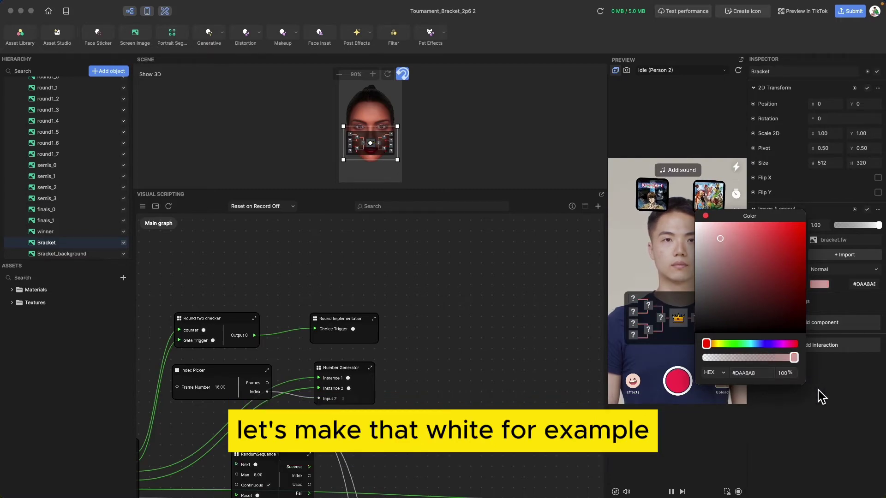
pyautogui.click(666, 220)
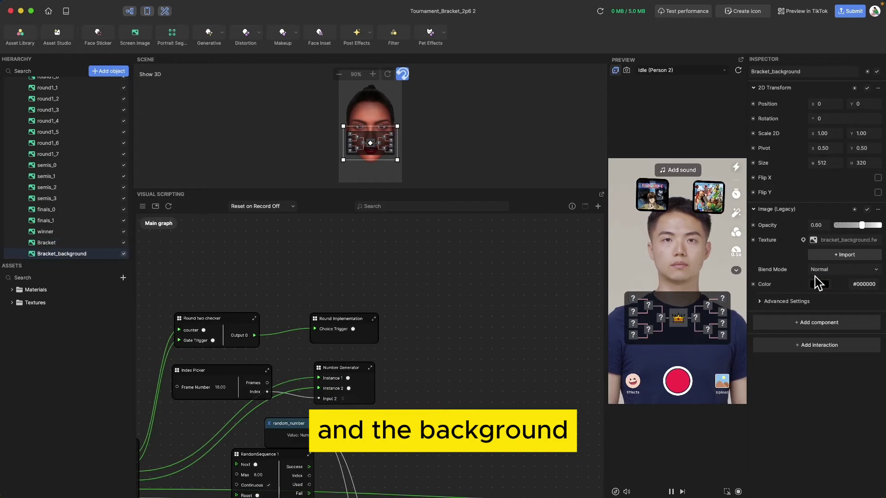
# Tint Bracket_background muted red #B74B4B at 0.80 opacity, then select the Textures folder.
pyautogui.click(820, 284)
pyautogui.click(763, 250)
pyautogui.moveTo(764, 250)
pyautogui.mouseDown()
pyautogui.moveTo(762, 259)
pyautogui.moveTo(756, 243)
pyautogui.moveTo(725, 256)
pyautogui.moveTo(757, 273)
pyautogui.moveTo(758, 255)
pyautogui.mouseUp()
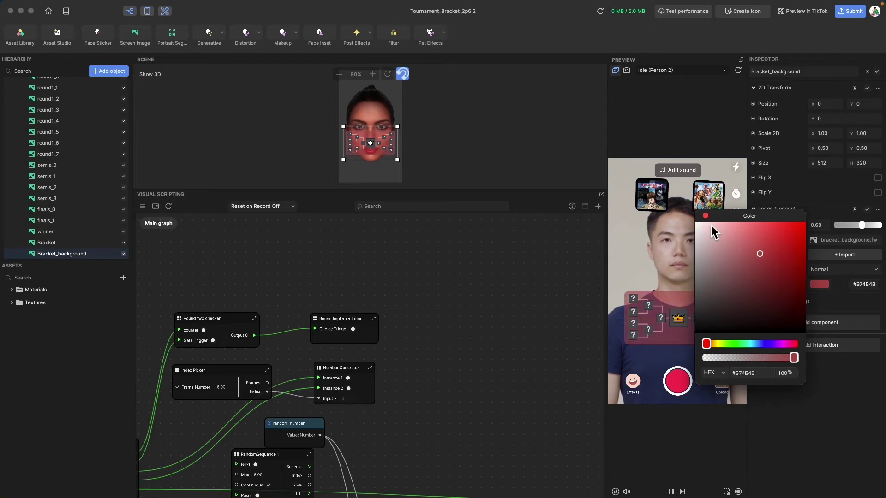
pyautogui.click(421, 310)
pyautogui.click(36, 305)
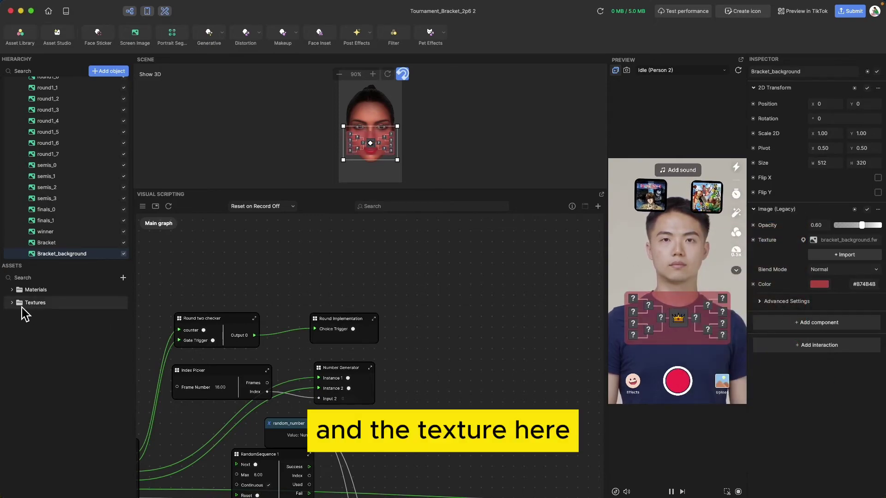
# Expand Textures and preview attack on titan, bleach, bracket.fw, dragon ball and flag_background.fw.
pyautogui.doubleClick(18, 304)
pyautogui.scroll(-5, 59, 359)
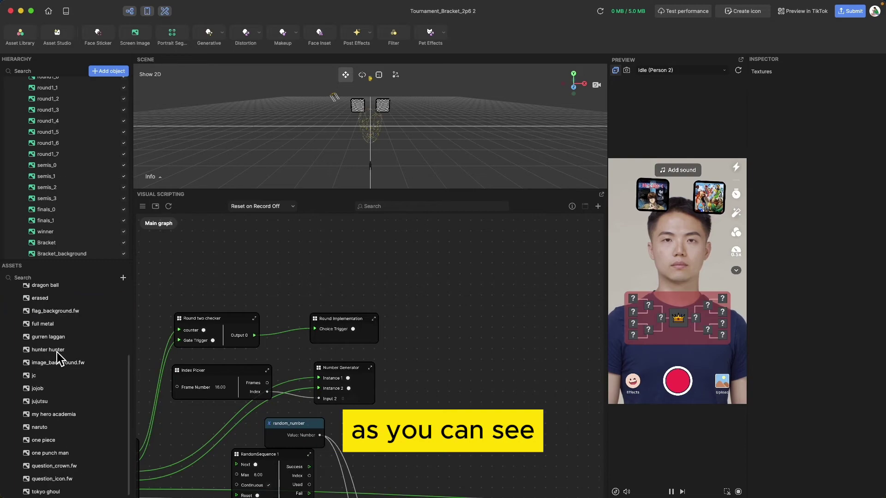
pyautogui.scroll(5, 59, 355)
pyautogui.click(65, 308)
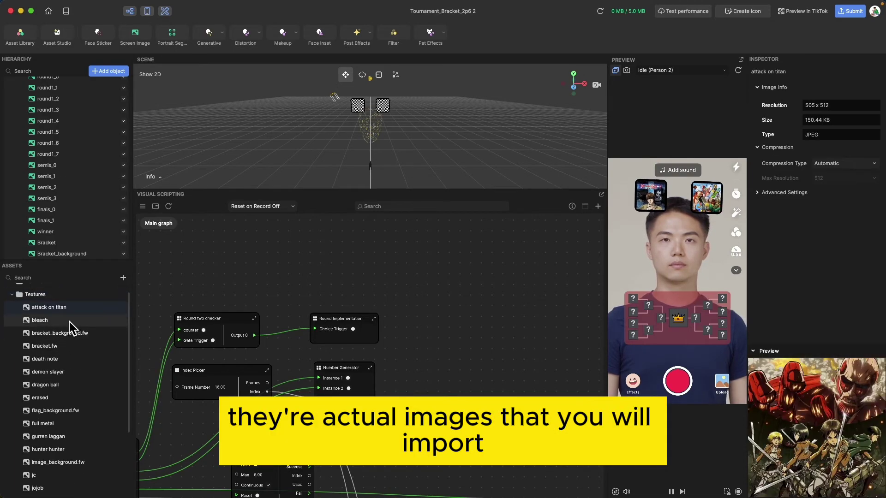
pyautogui.click(69, 320)
pyautogui.click(73, 346)
pyautogui.click(75, 385)
pyautogui.click(77, 413)
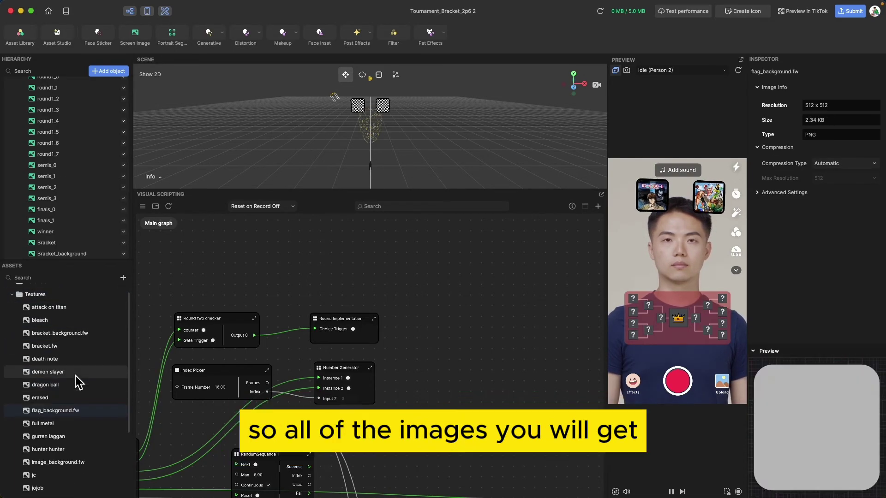
# Preview demon slayer, death note, bracket.fw and bracket_background.fw, then collapse the Textures folder.
pyautogui.click(78, 371)
pyautogui.click(81, 359)
pyautogui.click(84, 344)
pyautogui.click(80, 333)
pyautogui.scroll(-4, 85, 364)
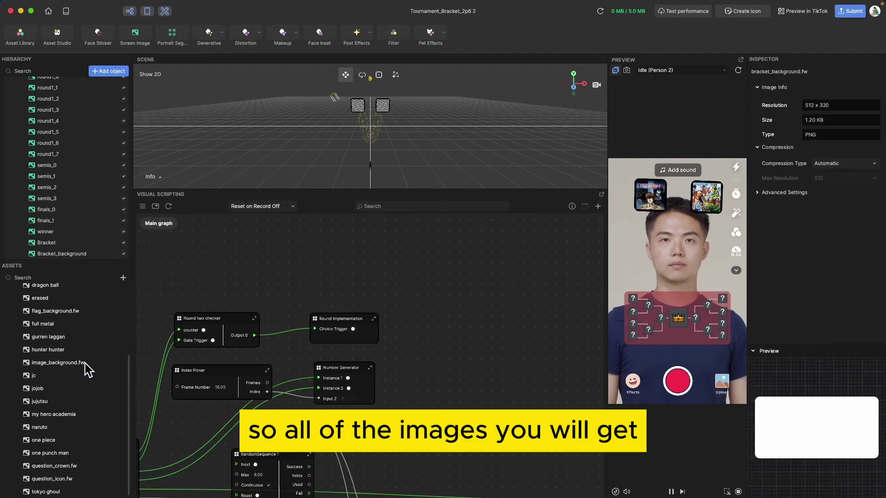
pyautogui.scroll(4, 88, 377)
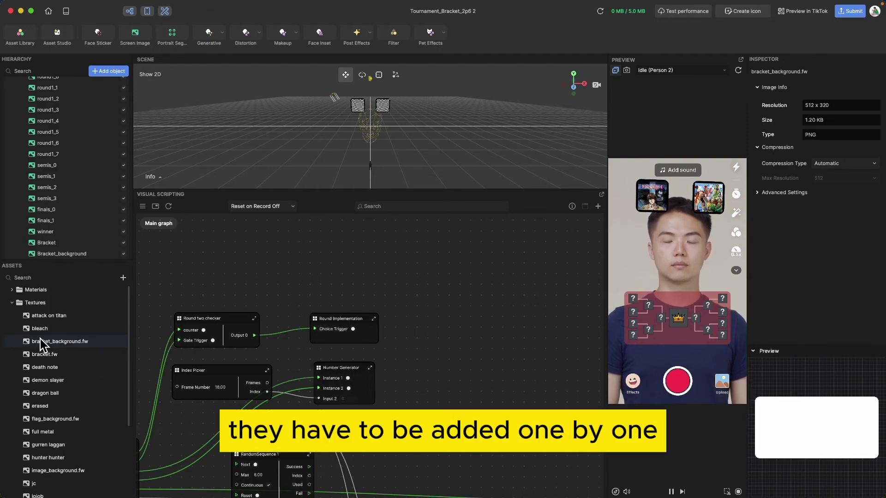
pyautogui.click(35, 303)
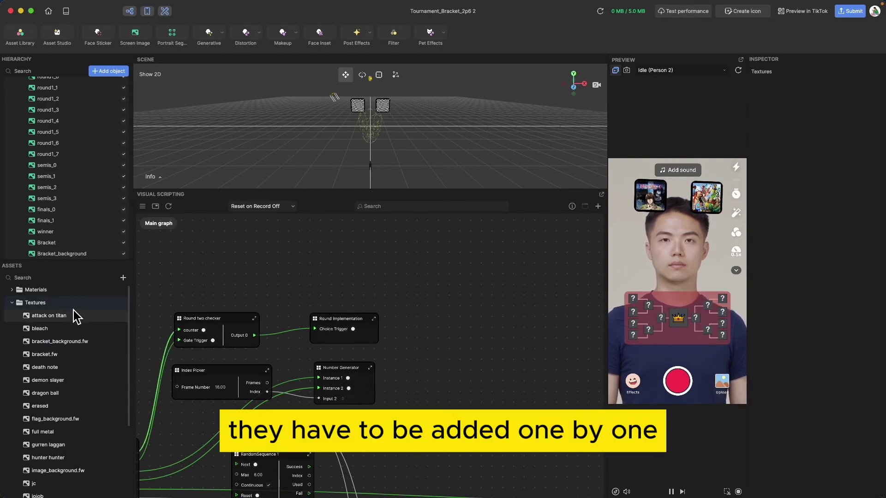
pyautogui.click(13, 303)
# Import the 22 PNGs from untitled folder 3, such as fireworks, genz, liar, samdali and ship.
pyautogui.rightClick(48, 350)
pyautogui.moveTo(83, 358)
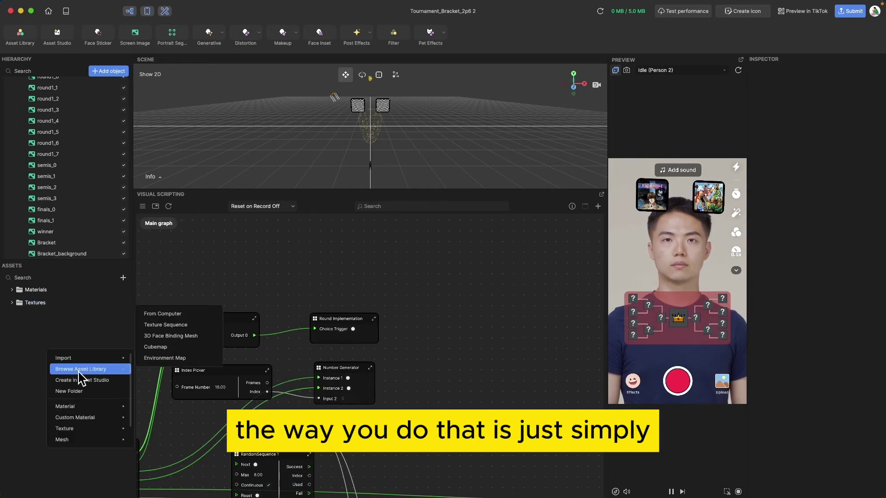
pyautogui.click(177, 319)
pyautogui.scroll(-3, 427, 293)
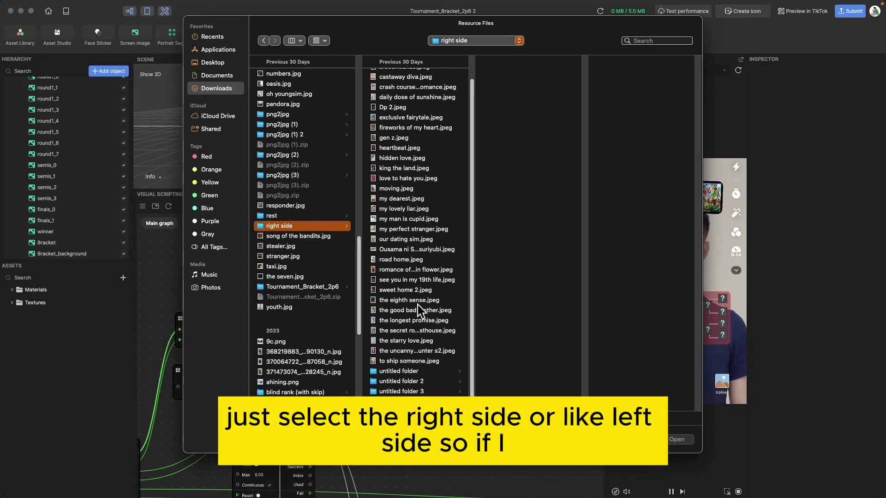
pyautogui.click(409, 300)
pyautogui.click(422, 391)
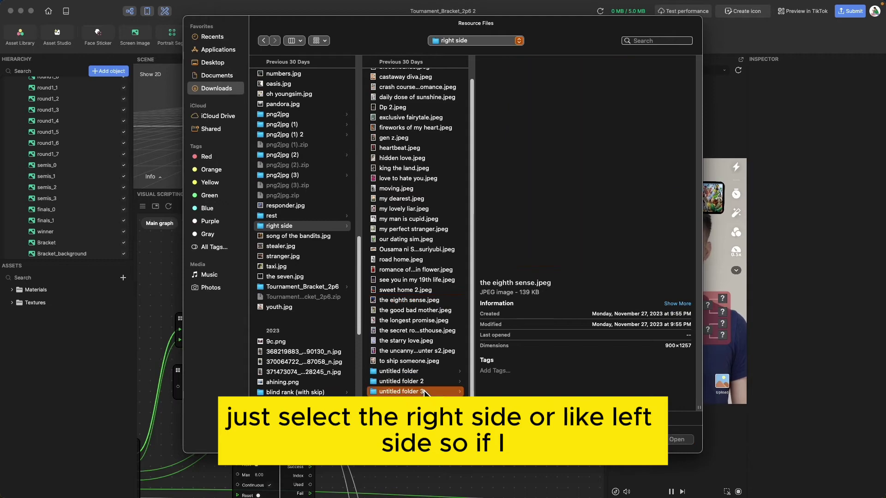
pyautogui.moveTo(518, 407); pyautogui.dragTo(508, 191)
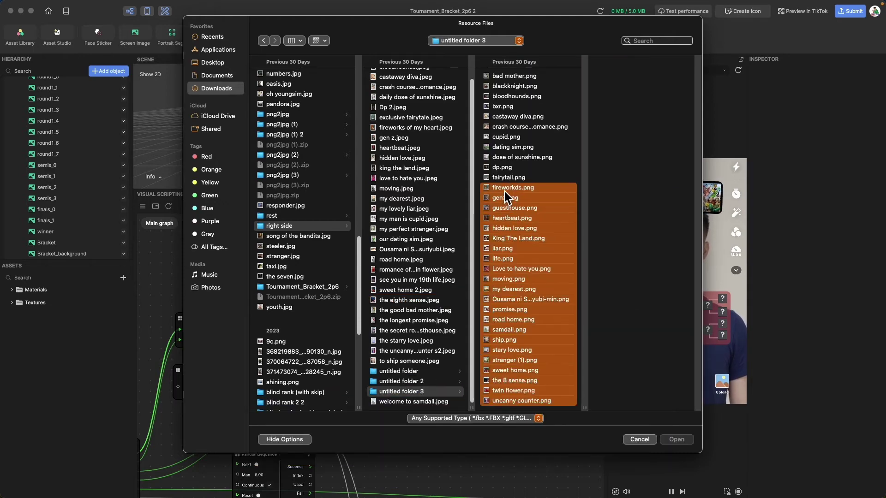
pyautogui.click(677, 440)
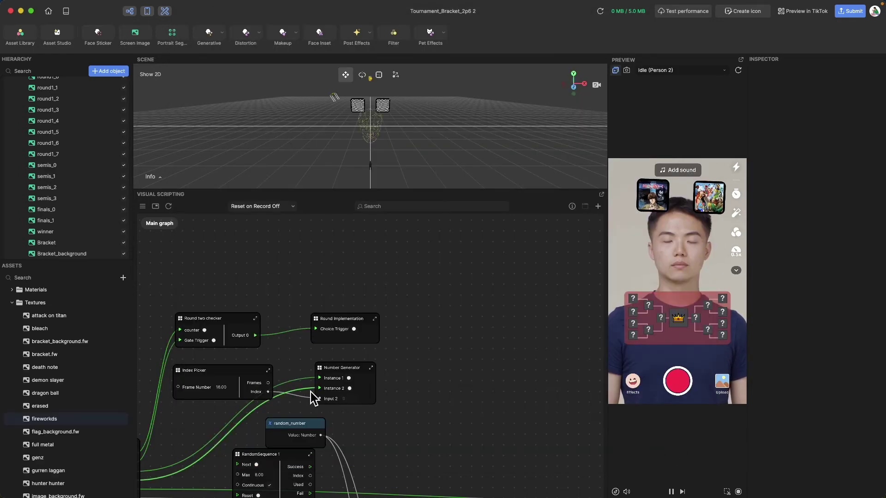
pyautogui.scroll(-10, 69, 341)
pyautogui.scroll(-1, 109, 350)
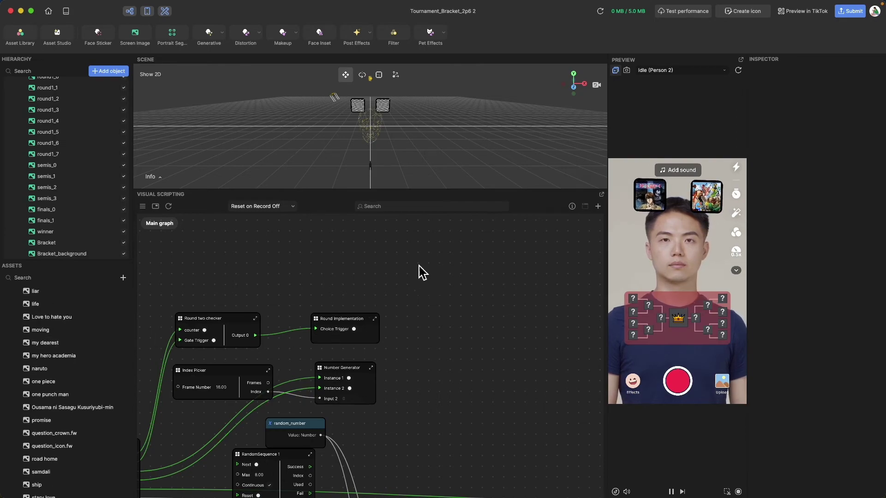
# Use the graph Minimap to reach the Select: Texture 2D nodes and place them side by side.
pyautogui.click(160, 209)
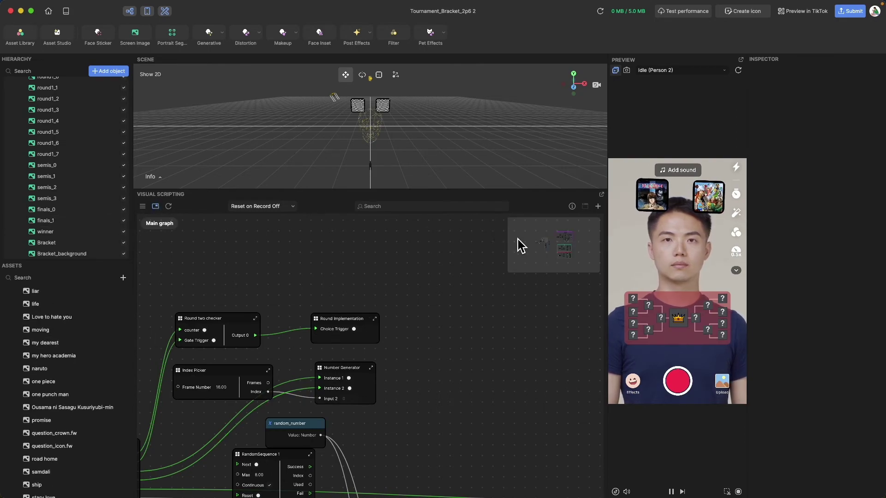
pyautogui.moveTo(543, 247); pyautogui.dragTo(555, 257)
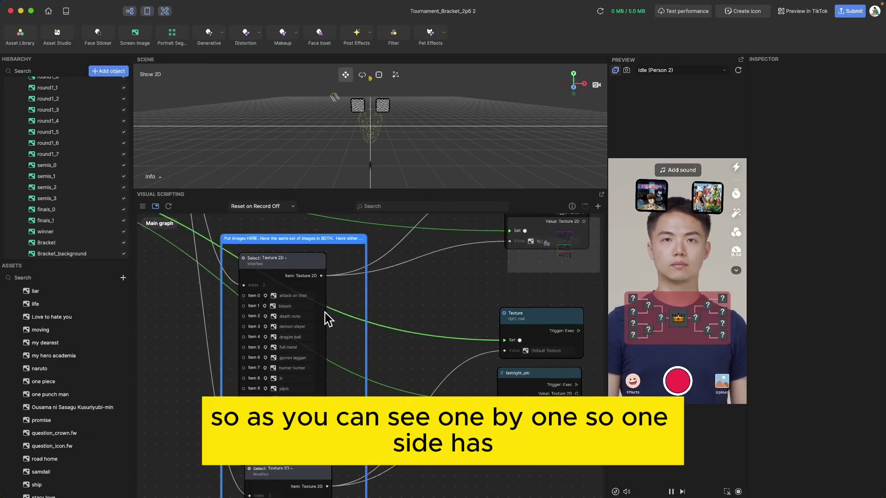
pyautogui.moveTo(300, 493); pyautogui.dragTo(555, 258)
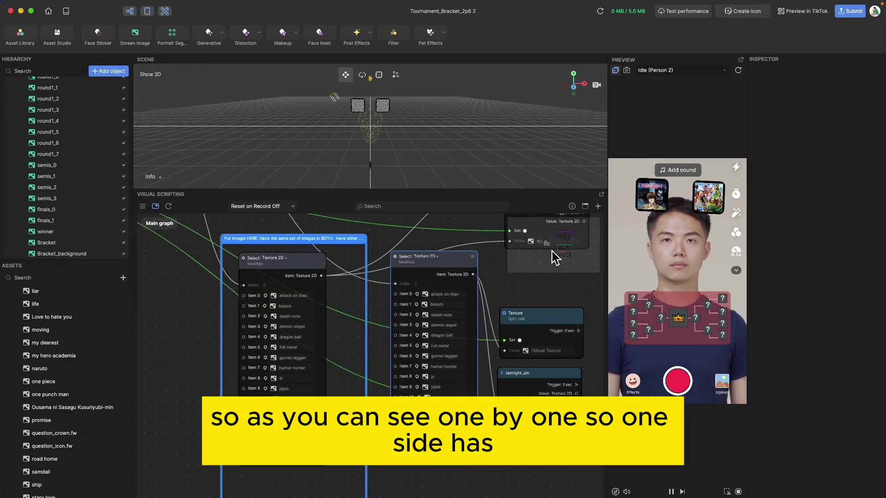
# Set Item 0 of the left Select node to the hidden love texture.
pyautogui.click(292, 296)
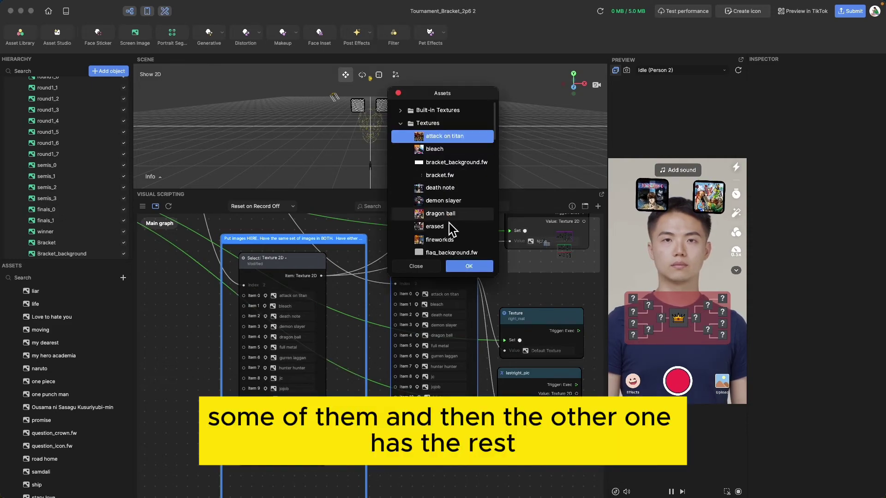
pyautogui.scroll(-5, 450, 226)
pyautogui.scroll(-3, 451, 229)
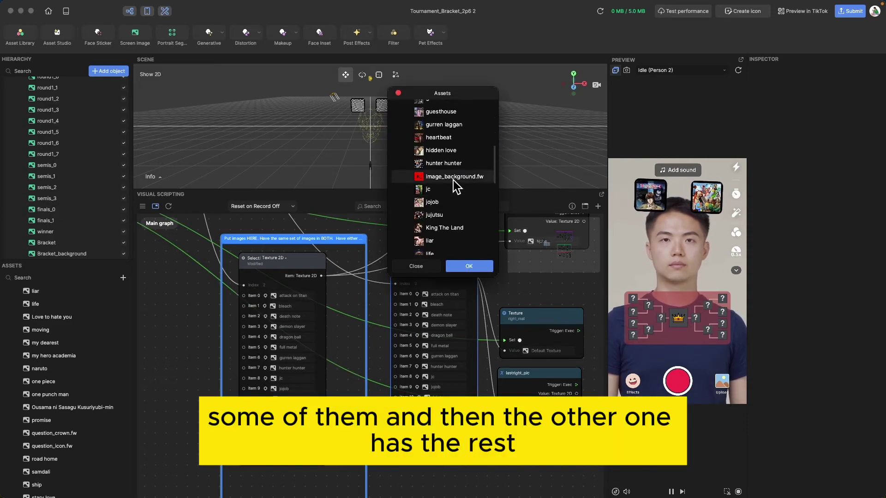
pyautogui.click(440, 150)
pyautogui.click(469, 266)
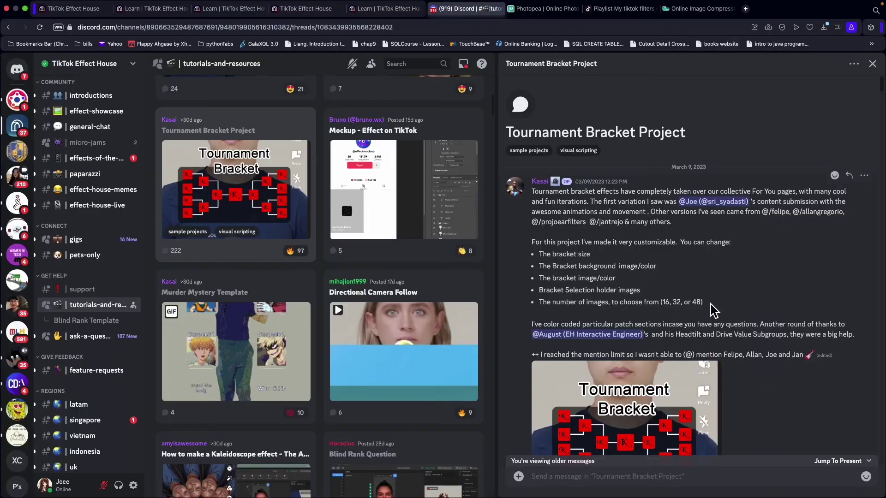
# Highlight the Discord line stating the bracket supports 16, 32, or 48 images.
pyautogui.moveTo(702, 302); pyautogui.dragTo(663, 305)
pyautogui.click(662, 308)
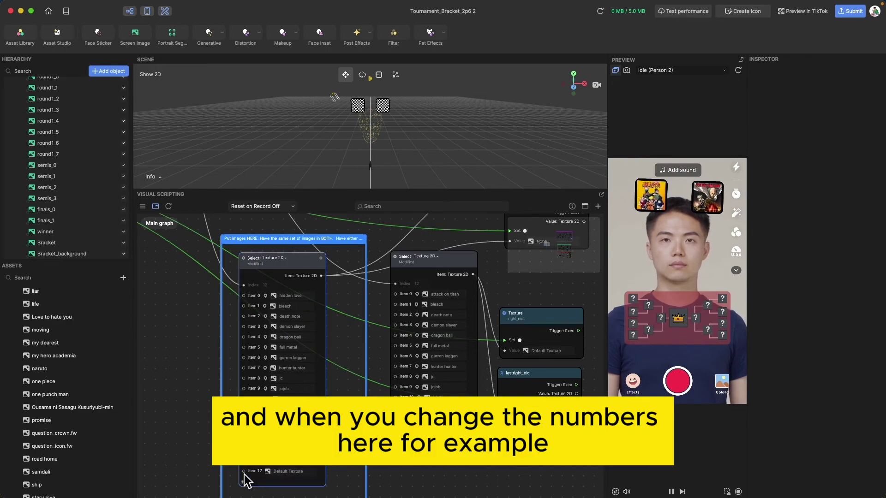
# Add Default Texture slots to the left Select node up to Item 19, then pan around the graph.
pyautogui.click(243, 482)
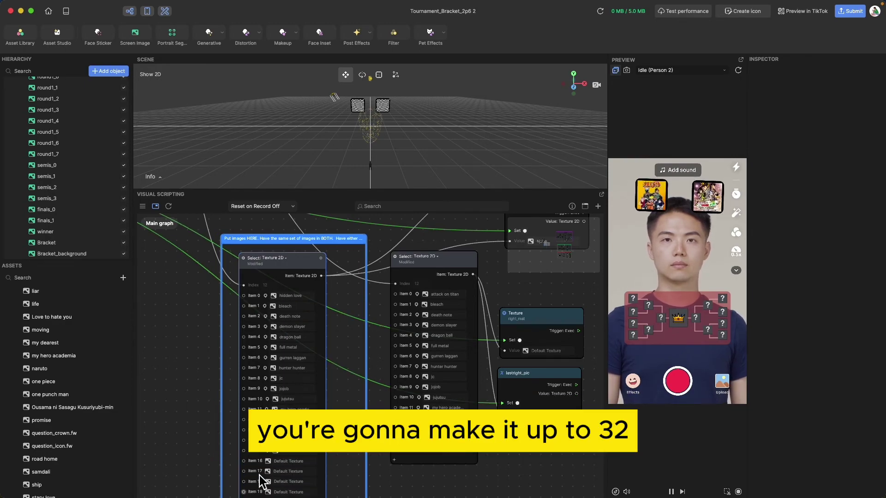
pyautogui.scroll(2, 259, 476)
pyautogui.hscroll(2, 373, 445)
pyautogui.keyDown('ctrl'); pyautogui.scroll(-5, 520, 296); pyautogui.keyUp('ctrl')
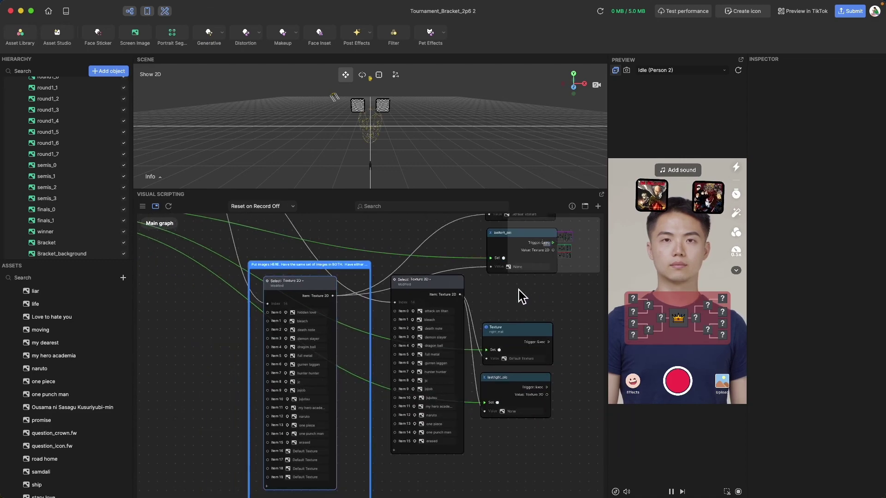
pyautogui.scroll(4, 548, 251)
pyautogui.hscroll(-4, 548, 251)
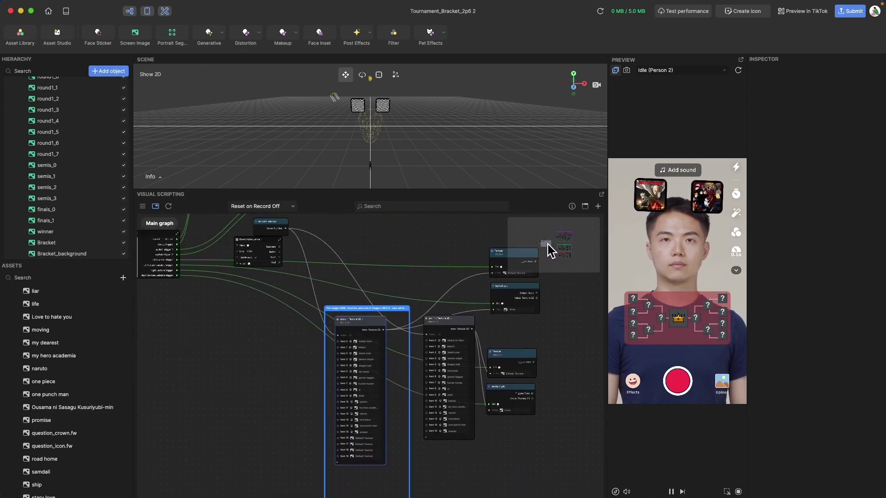
pyautogui.keyDown('ctrl'); pyautogui.scroll(5, 438, 334); pyautogui.keyUp('ctrl')
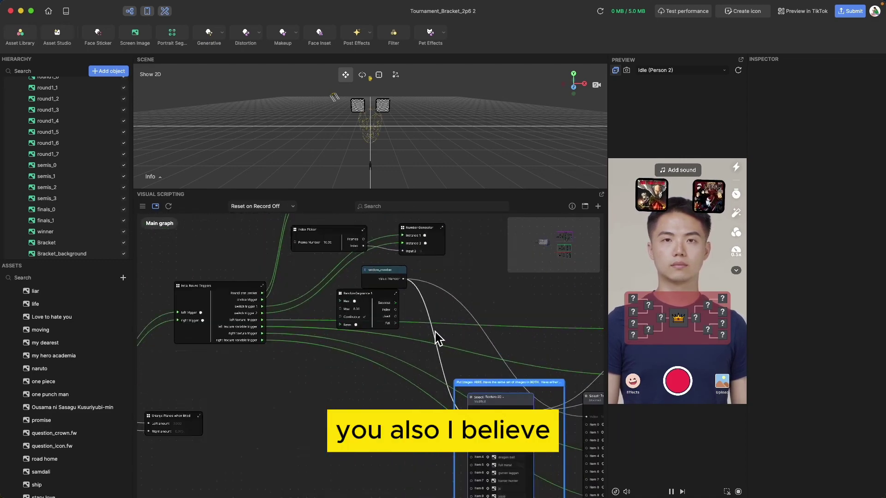
pyautogui.scroll(5, 560, 244)
pyautogui.hscroll(2, 554, 246)
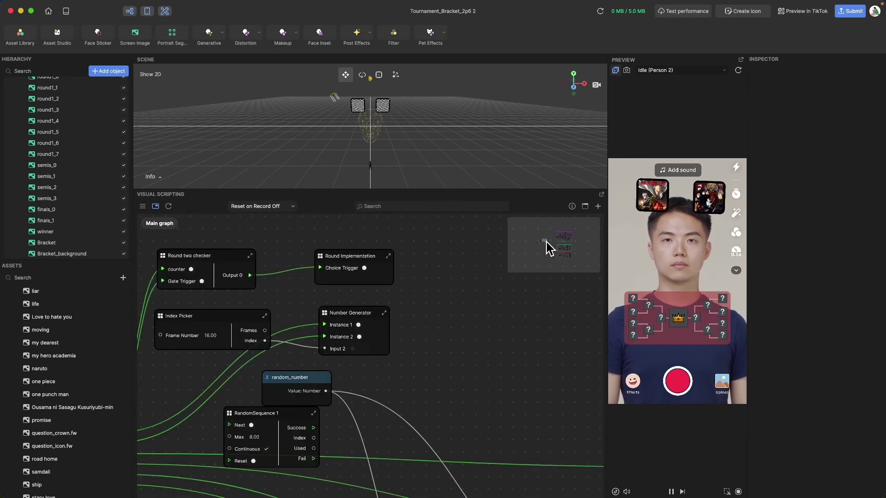
pyautogui.scroll(-4, 548, 250)
pyautogui.hscroll(-5, 547, 249)
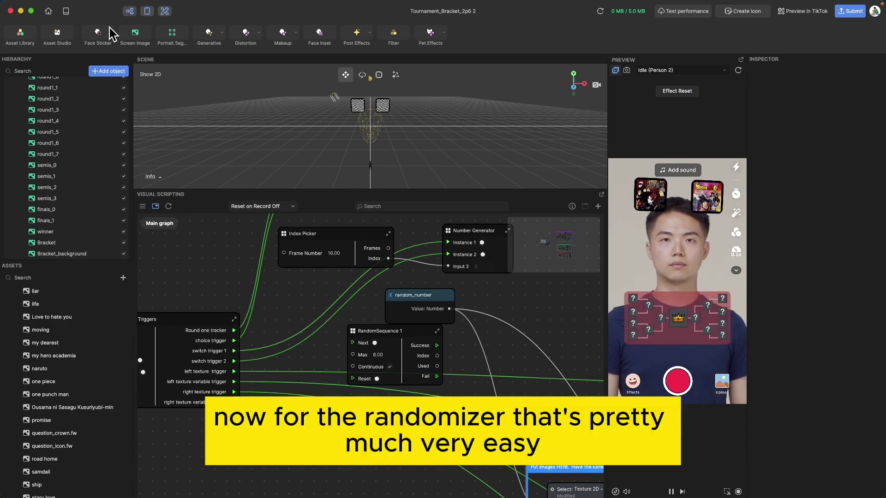
# Close the bracket project and open the Randomizer2D template from the bottom of Templates.
pyautogui.click(11, 10)
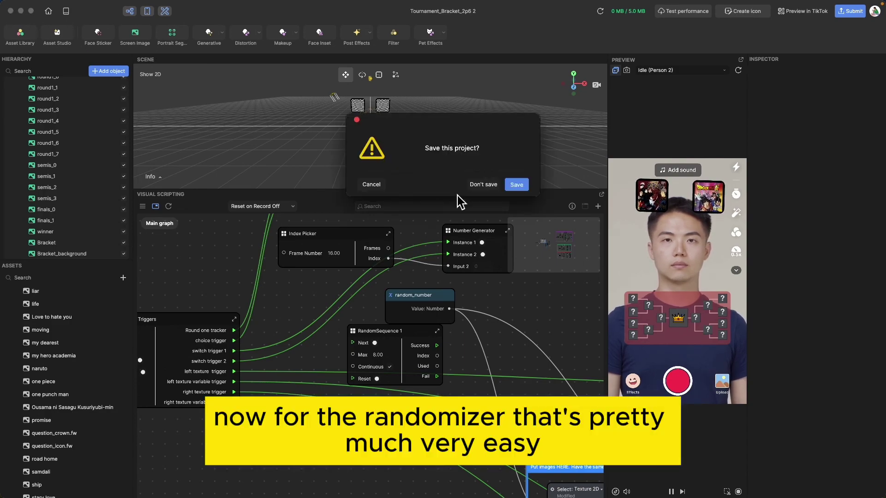
pyautogui.click(183, 196)
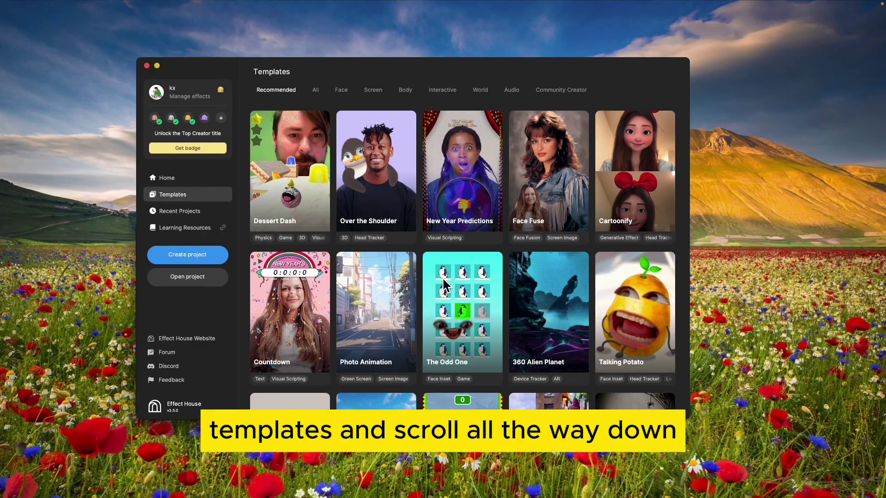
pyautogui.scroll(-20, 443, 295)
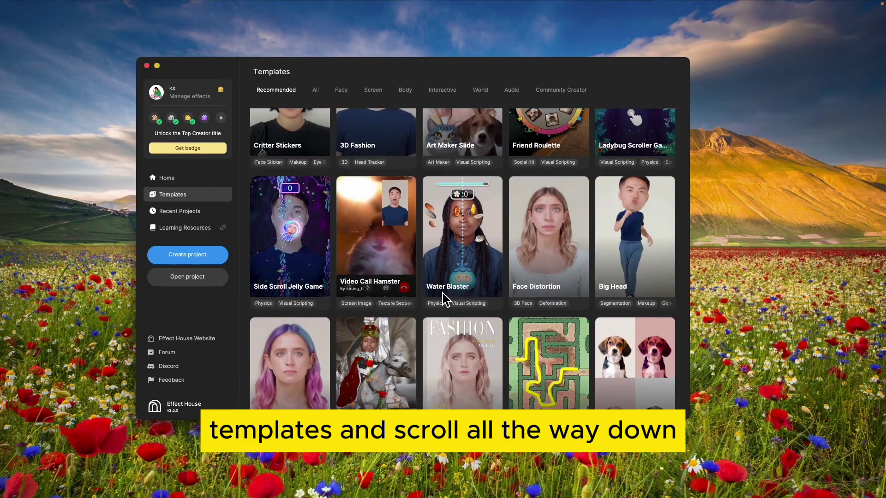
pyautogui.scroll(-3, 443, 301)
pyautogui.click(369, 341)
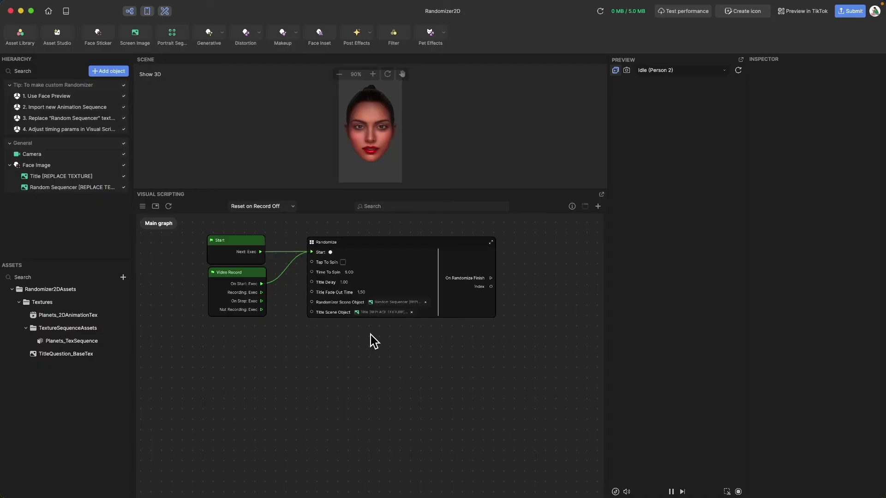
pyautogui.click(57, 342)
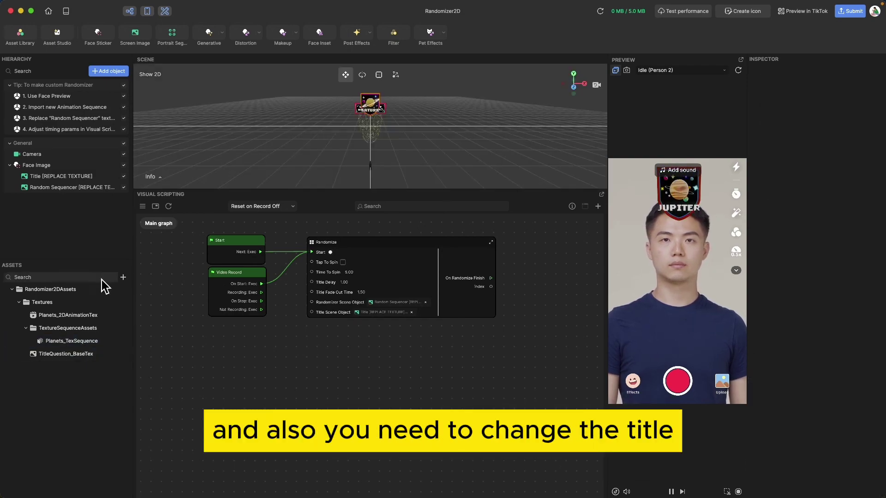
pyautogui.click(81, 355)
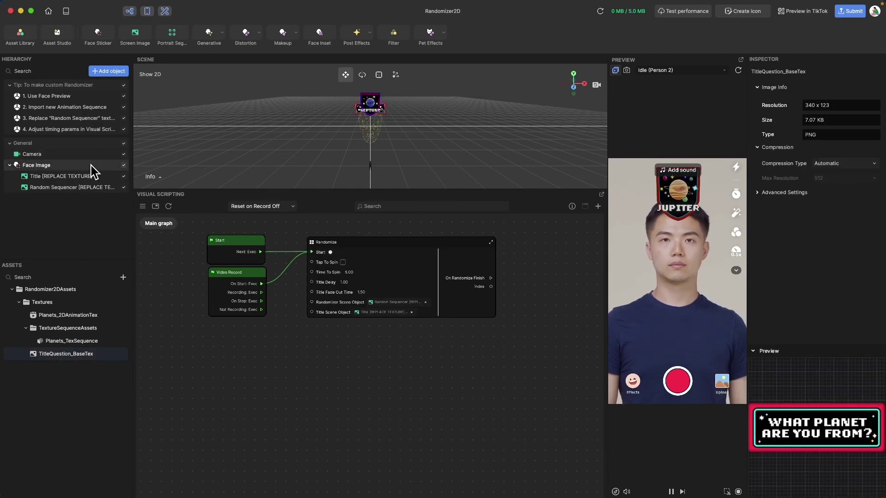
pyautogui.press('super+Tab')
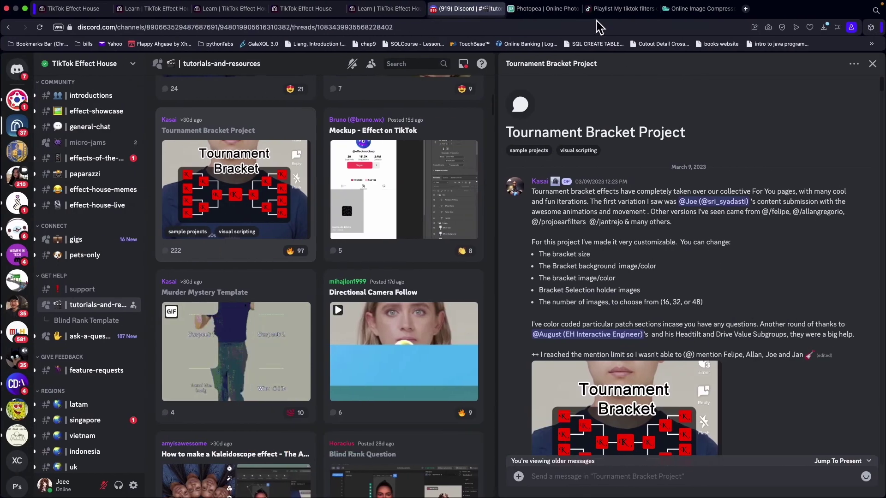
pyautogui.click(537, 13)
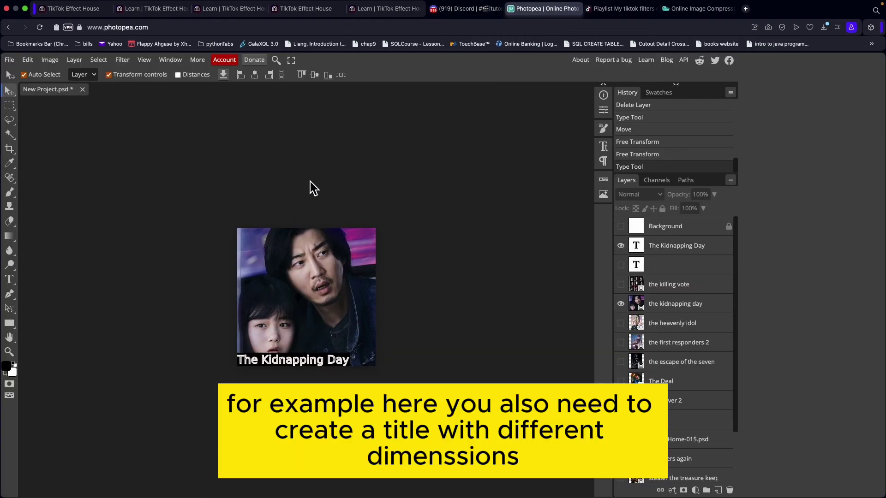
pyautogui.press('super+Tab')
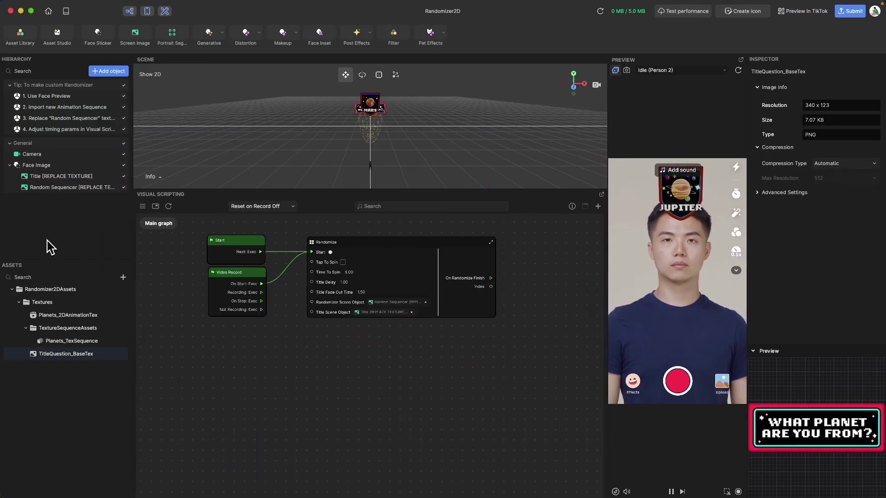
pyautogui.click(48, 178)
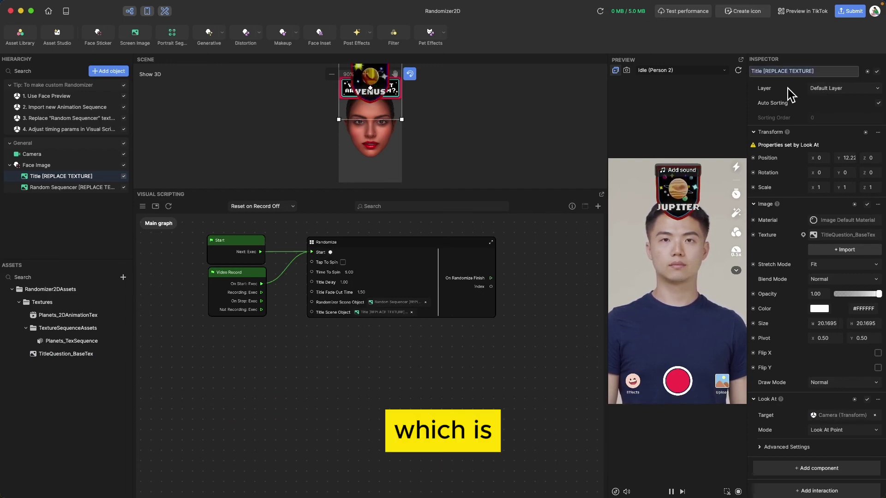
pyautogui.click(837, 235)
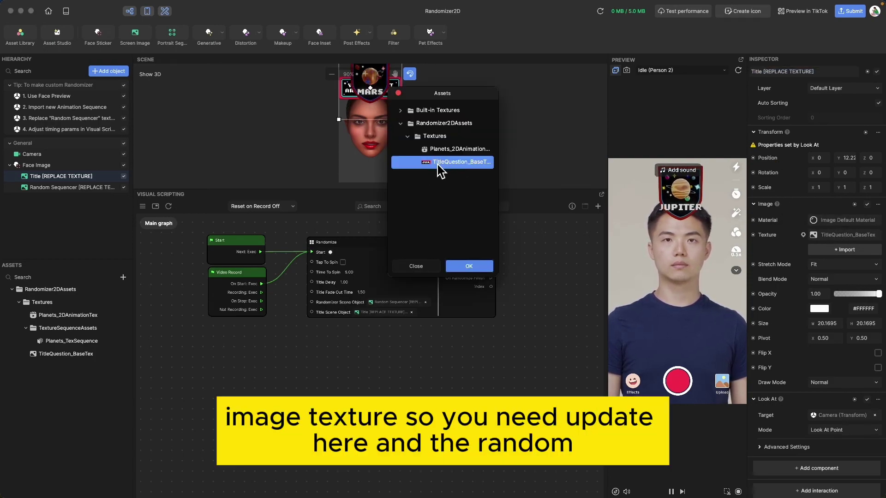
pyautogui.click(417, 268)
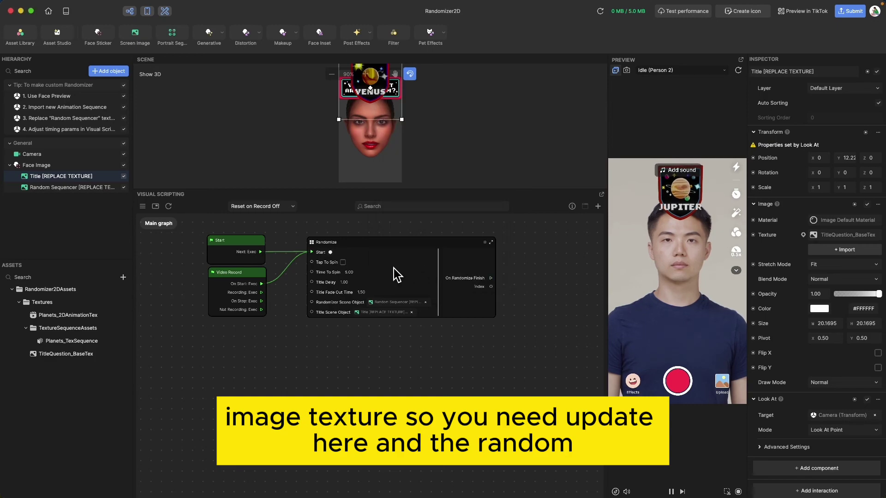
pyautogui.click(48, 191)
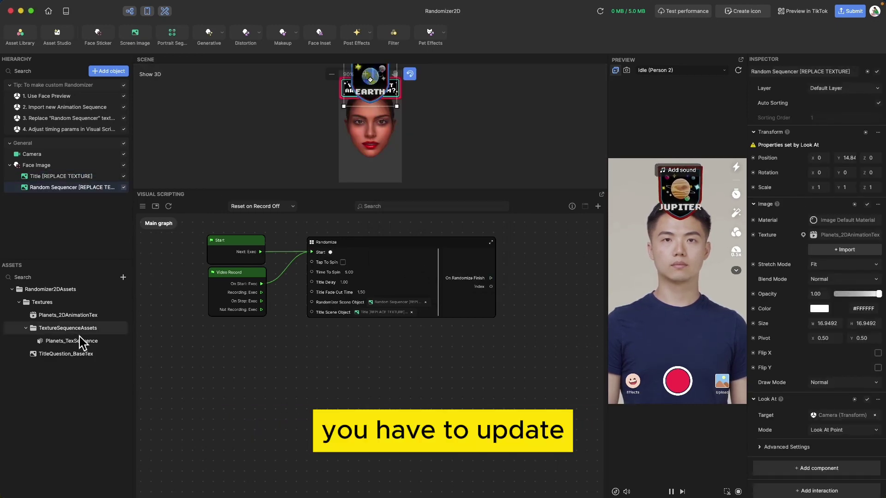
pyautogui.click(33, 393)
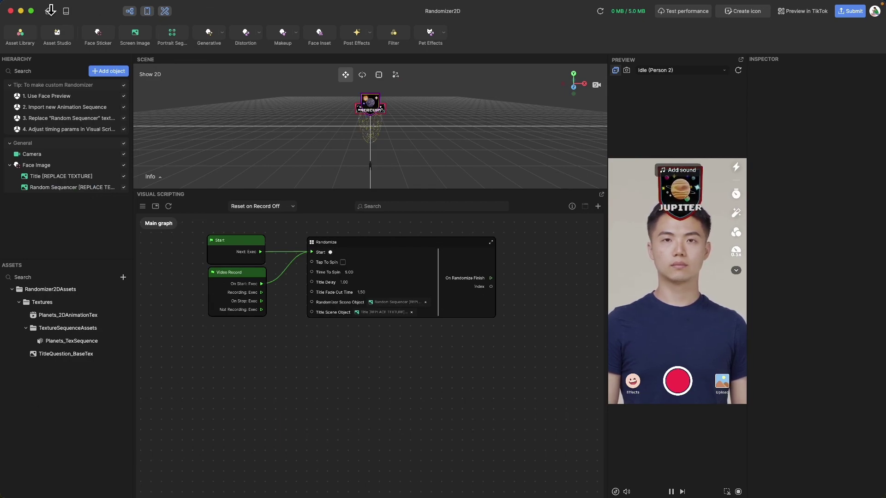
pyautogui.click(10, 10)
# Download Murder_Mystery_Template.zip from Discord's Murder Mystery Template forum thread.
pyautogui.hotkey('ctrl', 'Right')
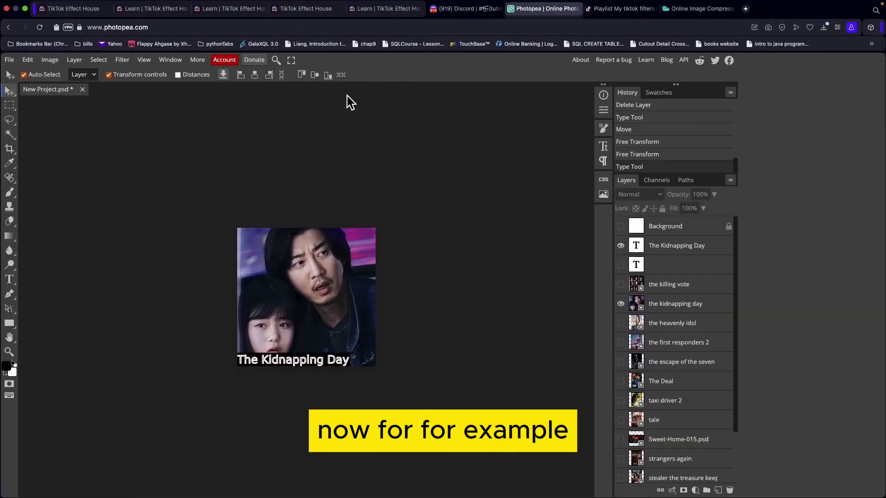
pyautogui.click(459, 9)
pyautogui.scroll(-5, 256, 238)
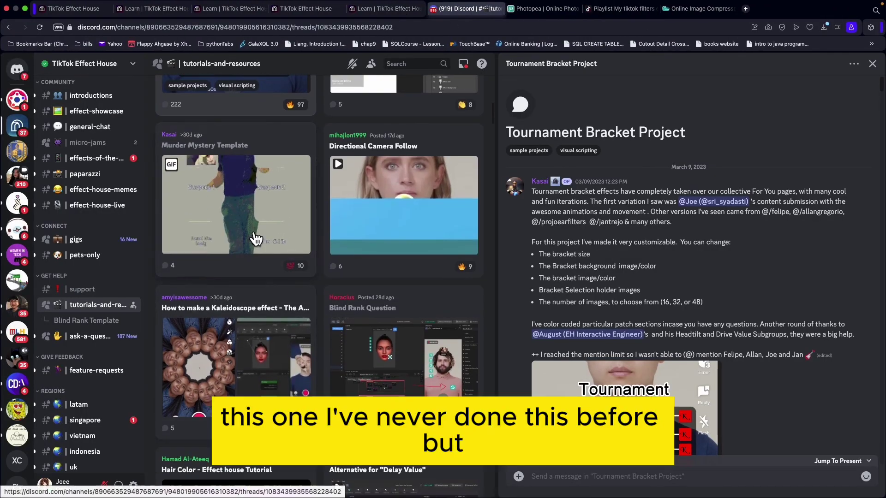
pyautogui.click(256, 238)
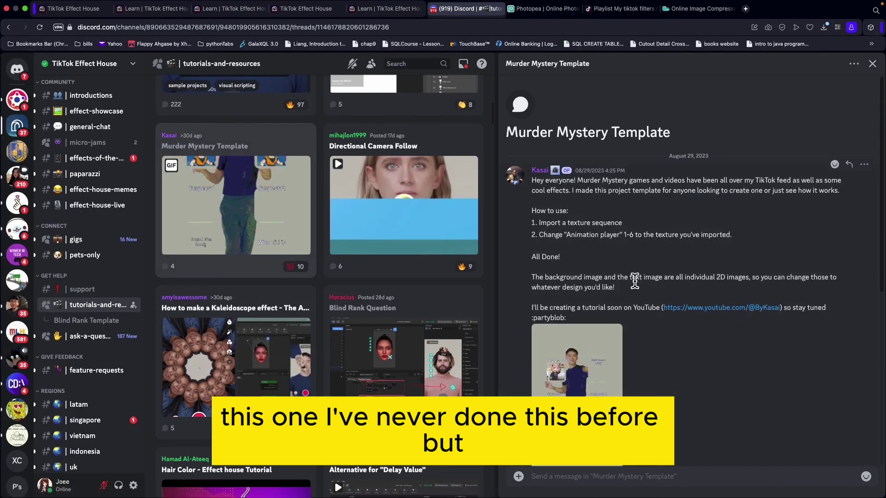
pyautogui.scroll(-4, 635, 282)
pyautogui.click(602, 343)
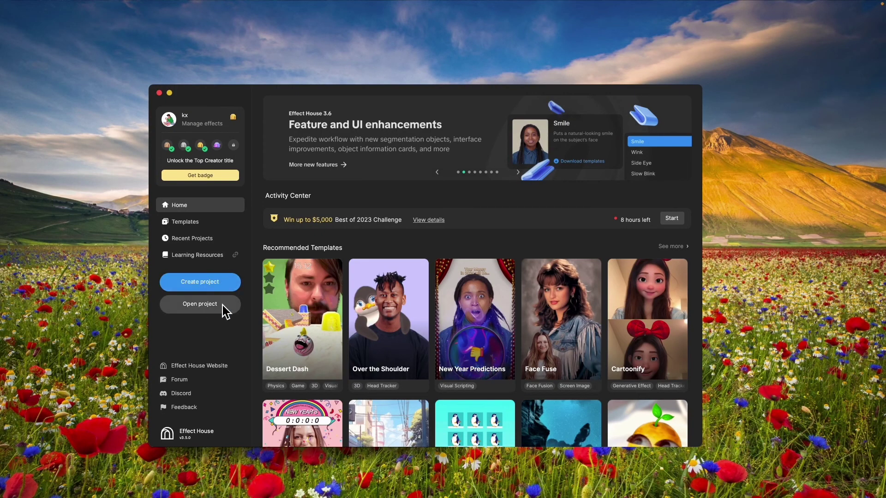
# Open Downloads > Murder Mystery > effect.ehproj and accept the project version upgrade.
pyautogui.click(225, 312)
pyautogui.click(228, 90)
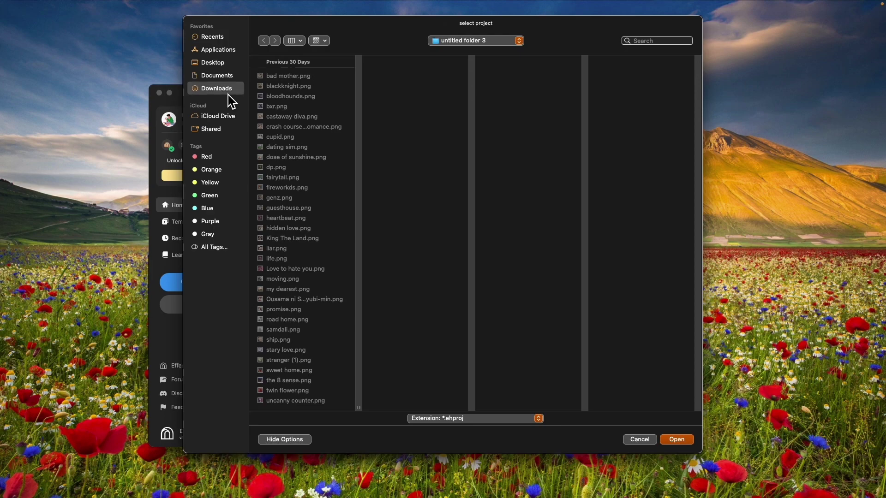
pyautogui.click(306, 107)
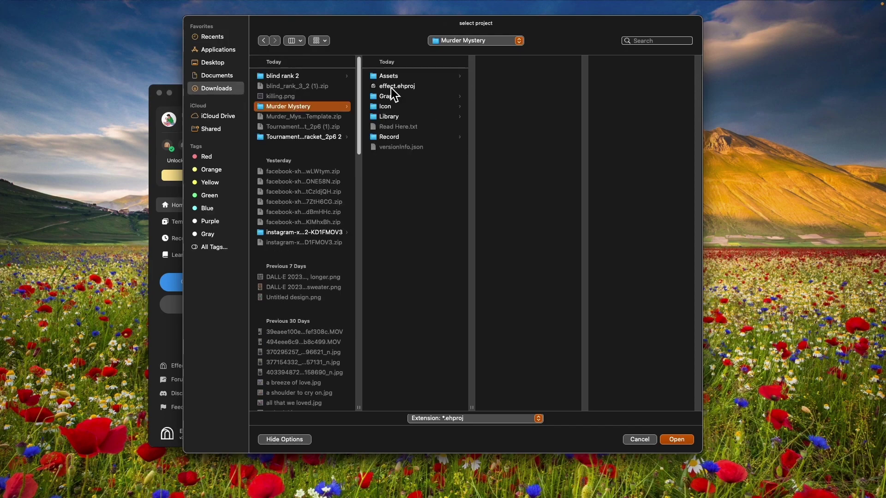
pyautogui.click(677, 441)
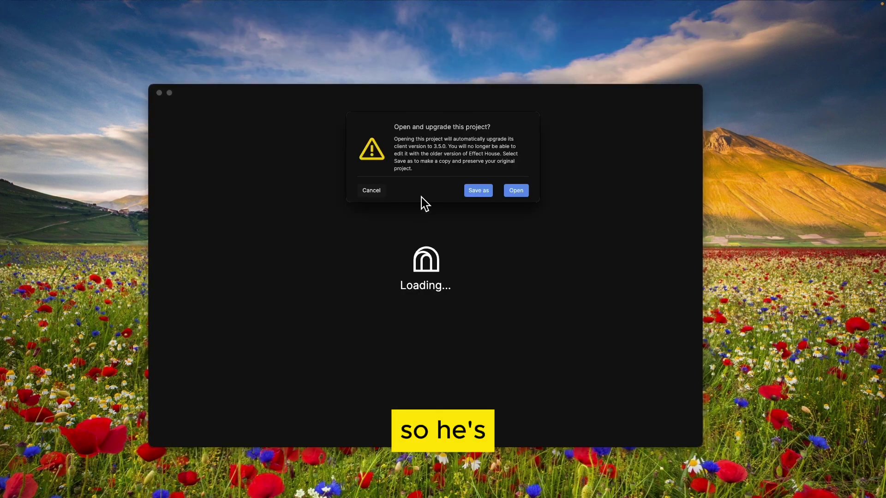
pyautogui.click(513, 190)
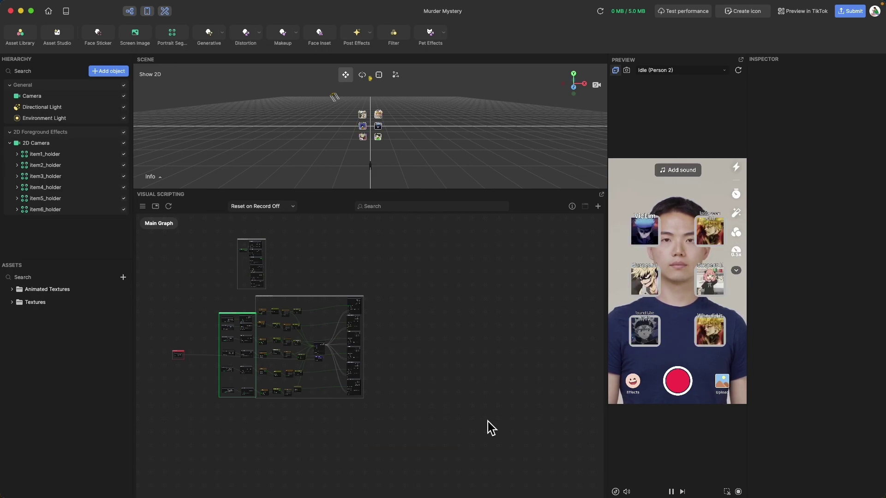
pyautogui.click(15, 307)
pyautogui.click(33, 315)
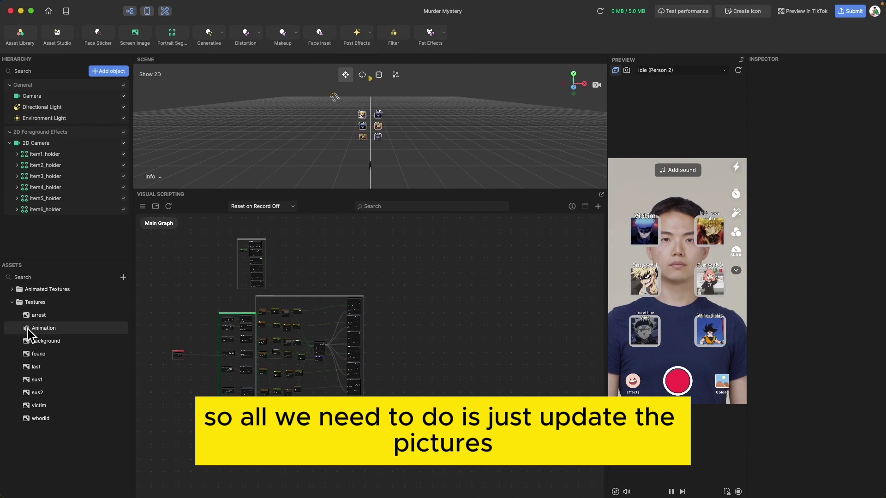
pyautogui.click(38, 328)
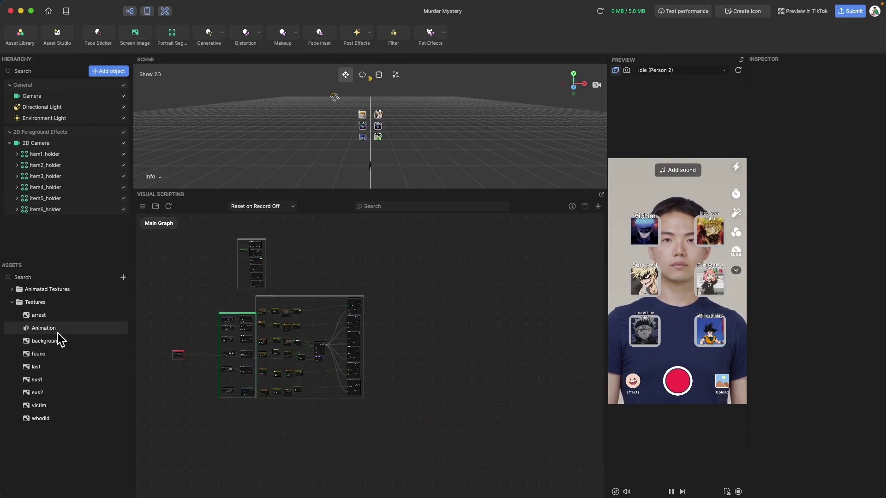
pyautogui.click(59, 408)
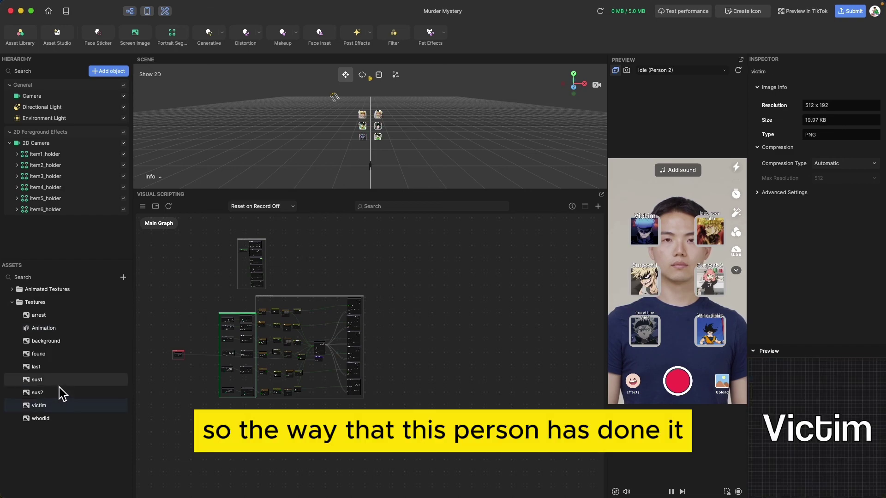
pyautogui.click(65, 329)
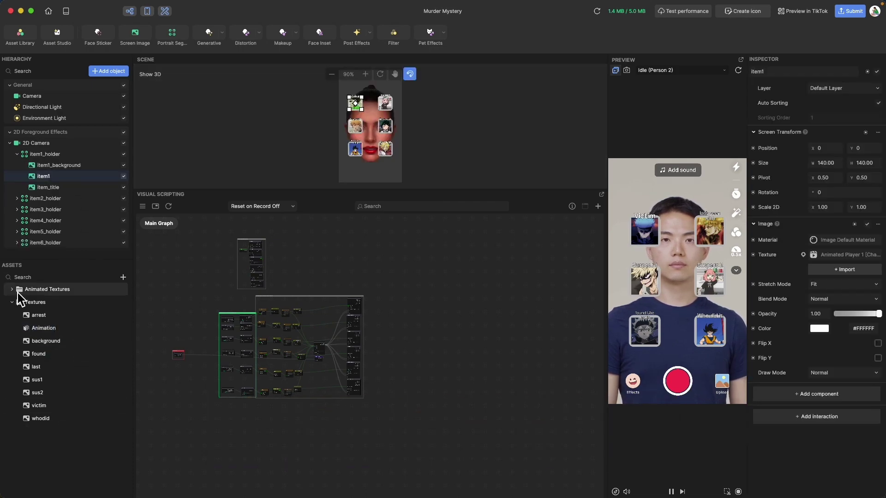
pyautogui.click(17, 292)
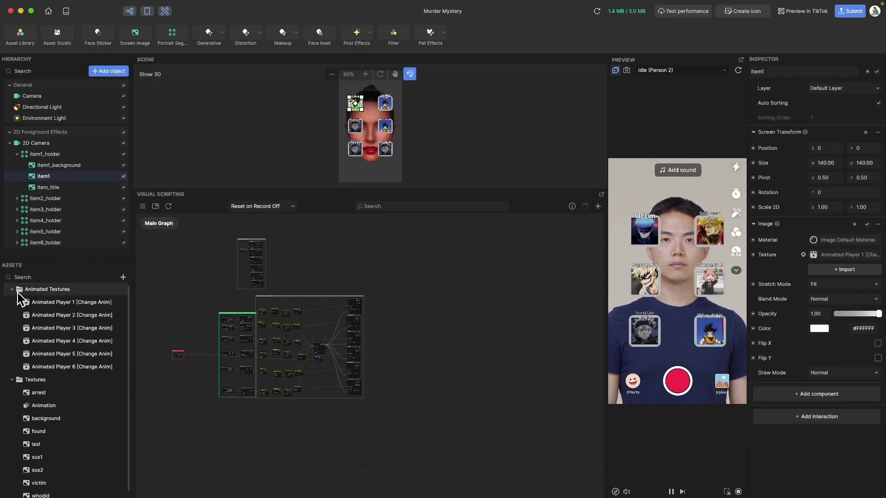
pyautogui.click(70, 307)
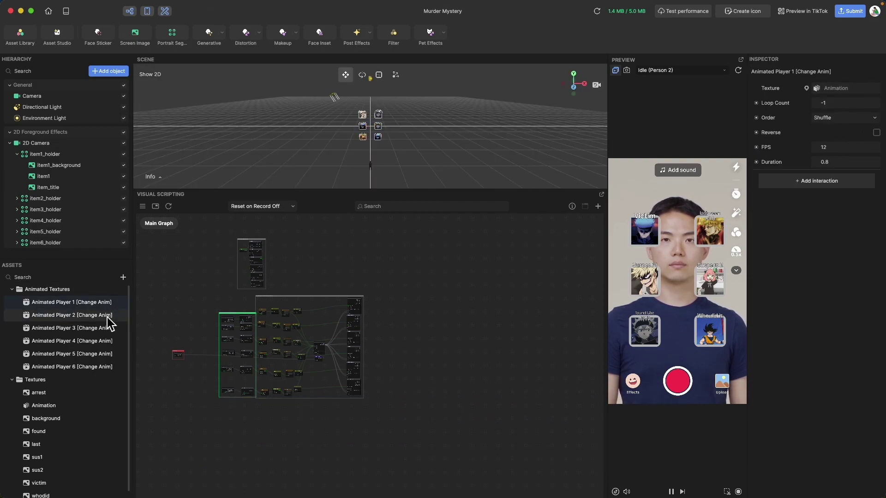
pyautogui.click(103, 354)
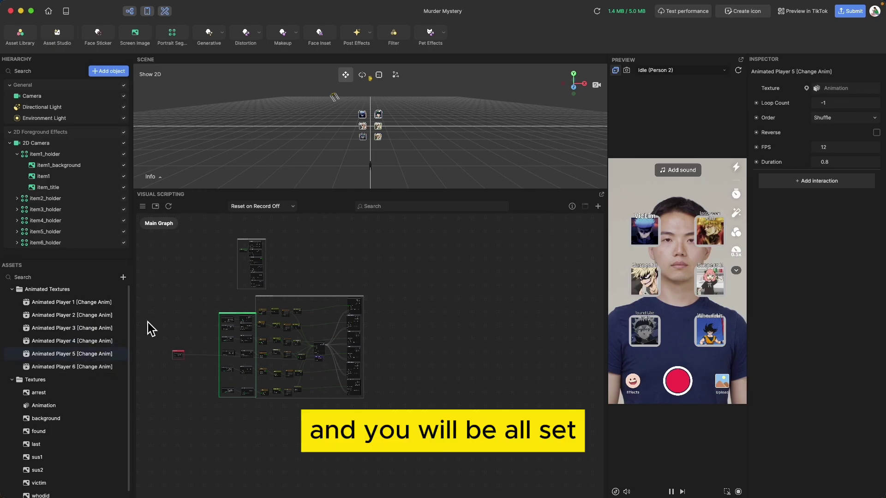